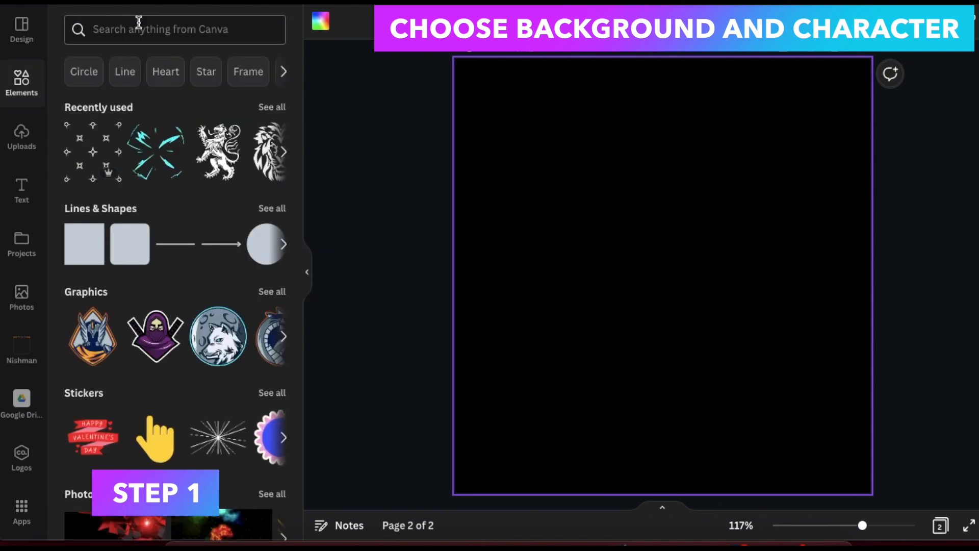
# Step: Search the graphics for "ninja" and add the cyan-outlined ninja shield emblem to the black page
pyautogui.click(137, 25)
pyautogui.write('ninja')
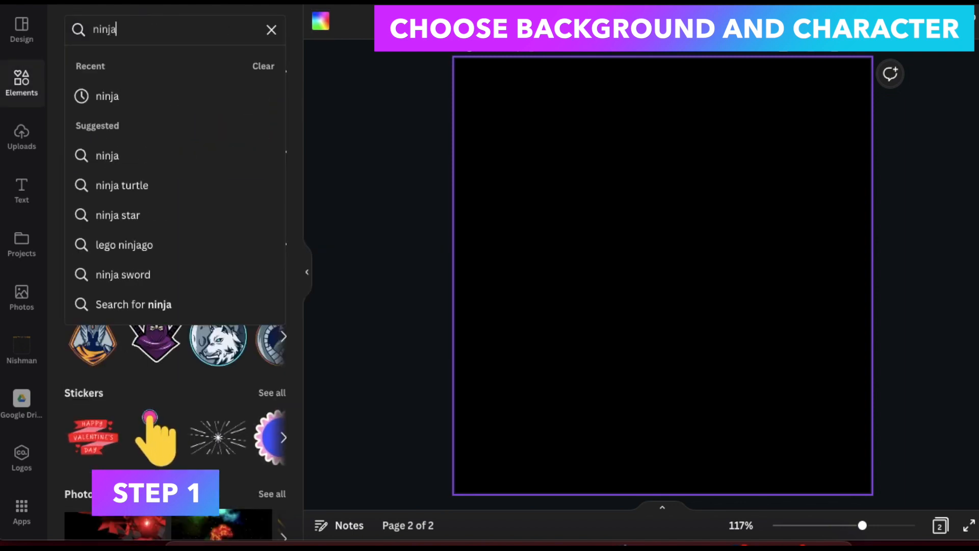
pyautogui.press('Return')
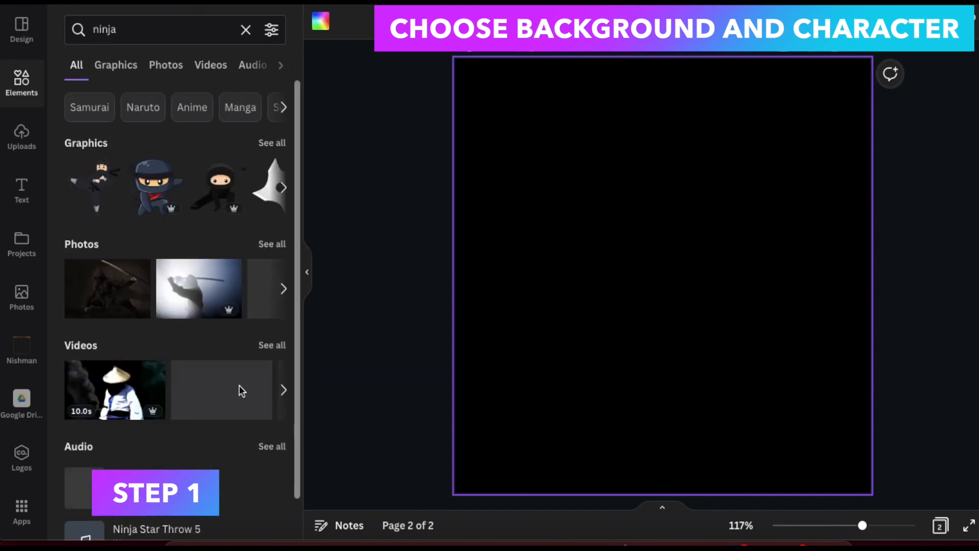
pyautogui.click(271, 142)
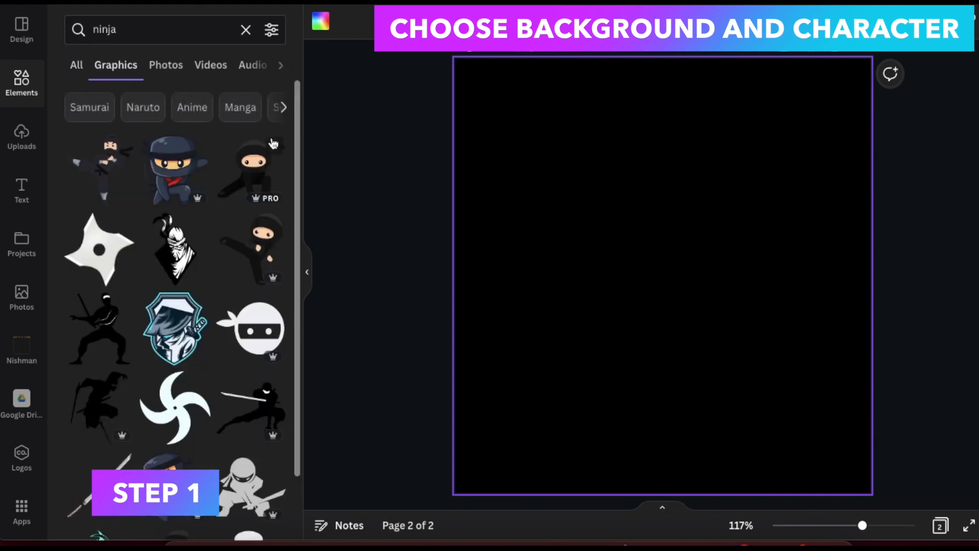
pyautogui.click(173, 320)
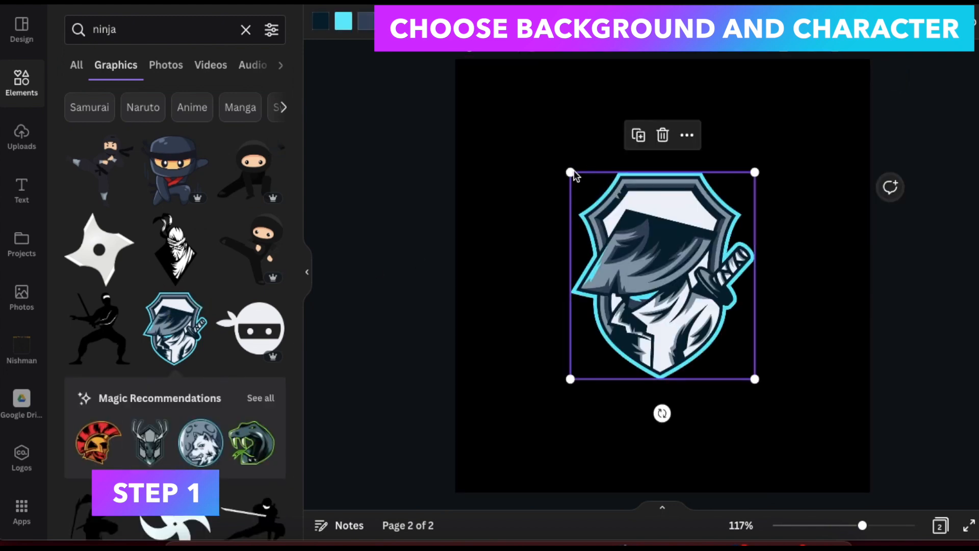
# Step: Enlarge the ninja emblem slightly and centre it on the page
pyautogui.moveTo(572, 171); pyautogui.dragTo(540, 143)
pyautogui.moveTo(682, 265); pyautogui.dragTo(696, 282)
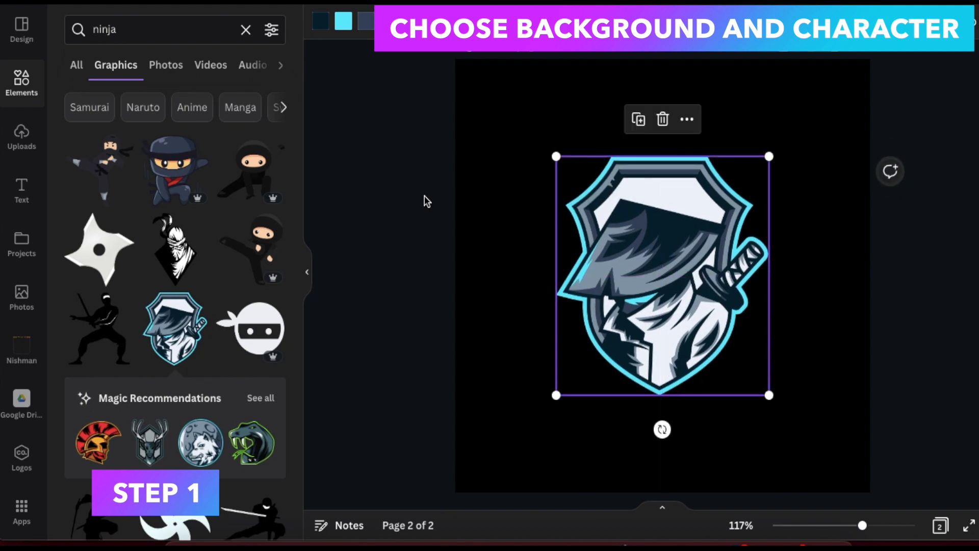
pyautogui.click(427, 201)
pyautogui.click(563, 214)
pyautogui.click(321, 22)
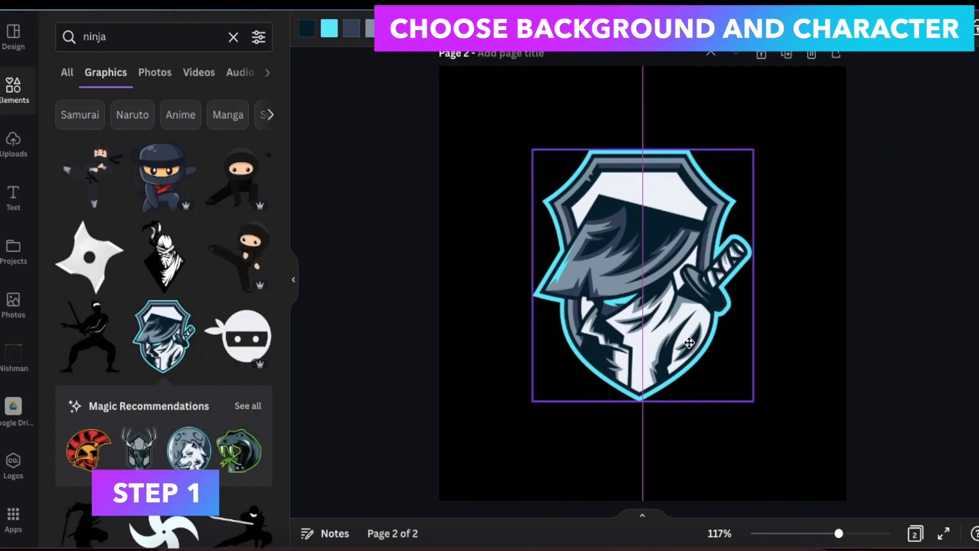
pyautogui.moveTo(689, 341); pyautogui.dragTo(688, 350)
pyautogui.click(428, 317)
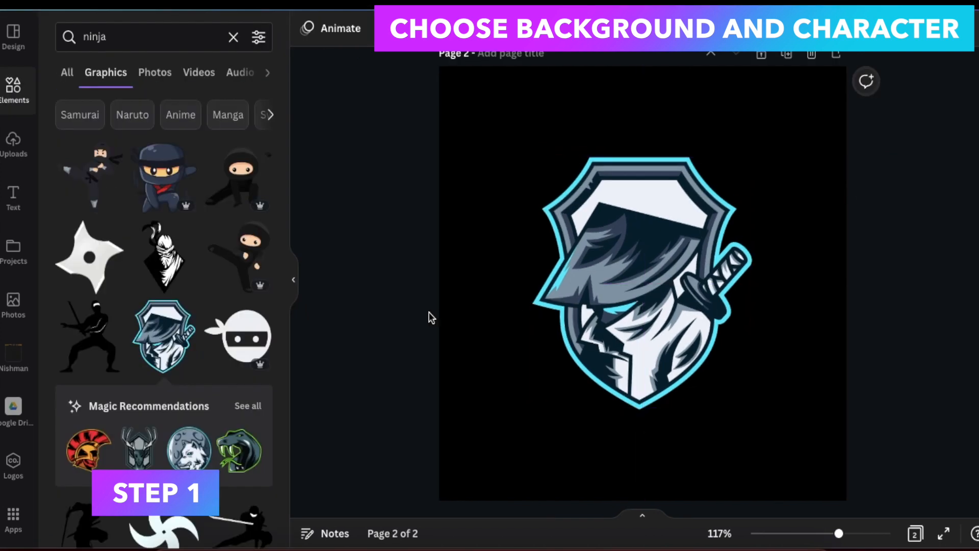
# Step: Add the recently used cyan slash-burst graphic and send it backward behind the ninja emblem
pyautogui.click(2, 94)
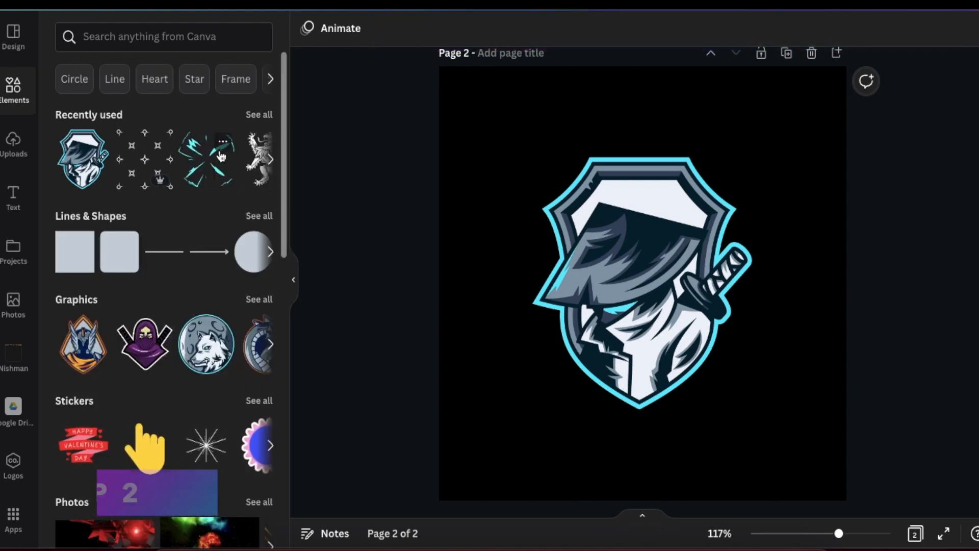
pyautogui.click(216, 170)
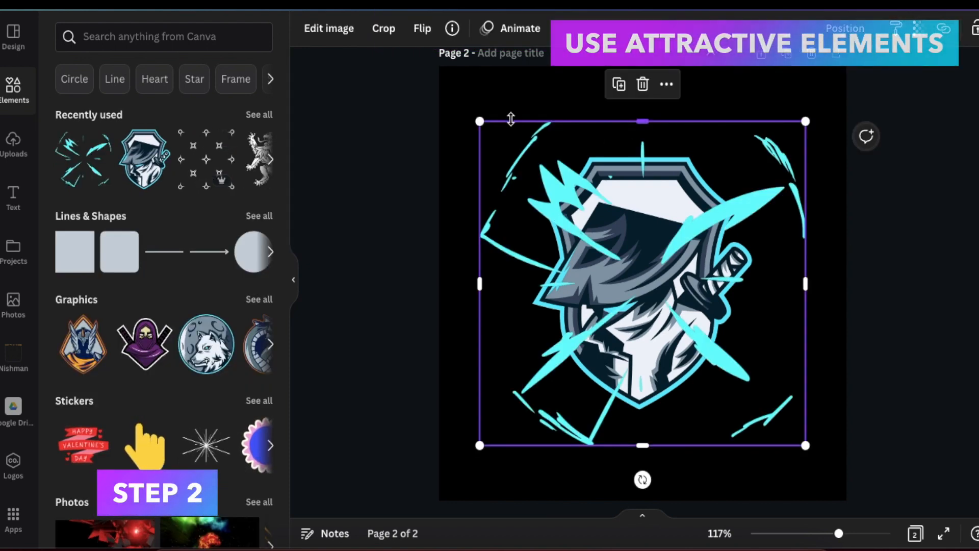
pyautogui.click(667, 85)
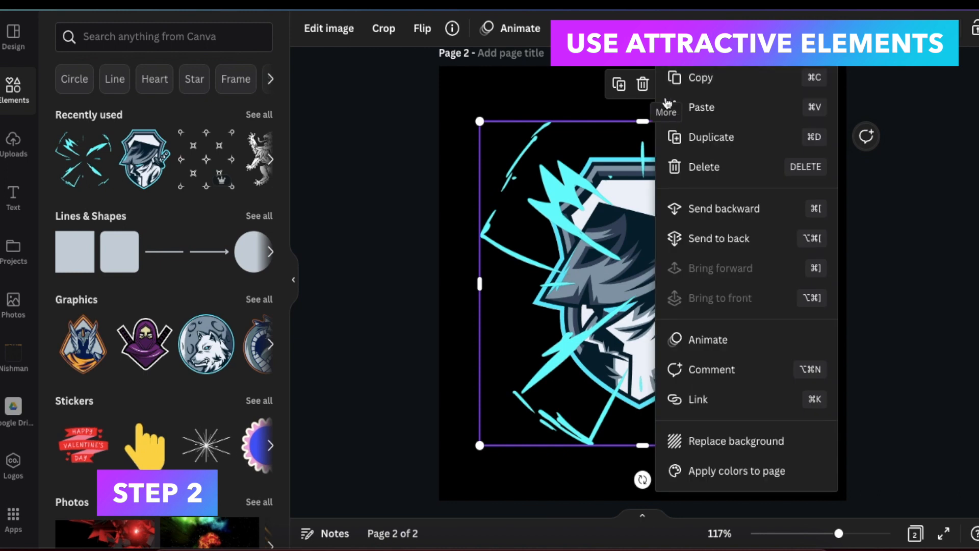
pyautogui.click(706, 206)
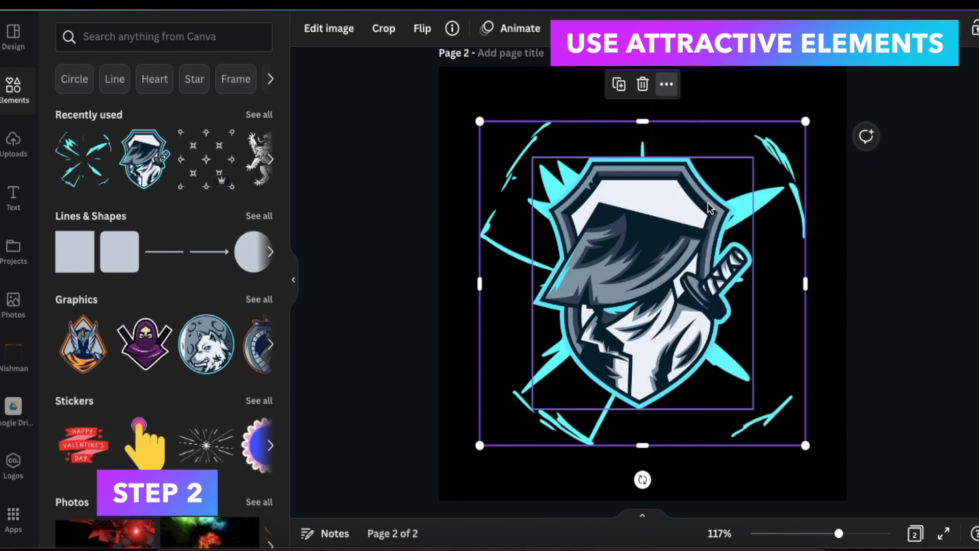
pyautogui.click(378, 192)
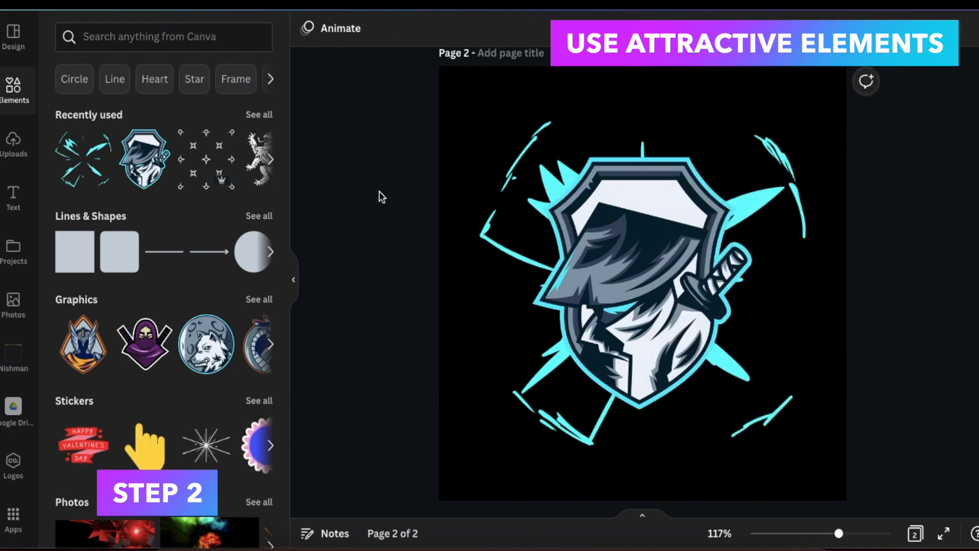
# Step: Add the recently used throwing-star pattern and enlarge it to cover the whole page
pyautogui.click(192, 166)
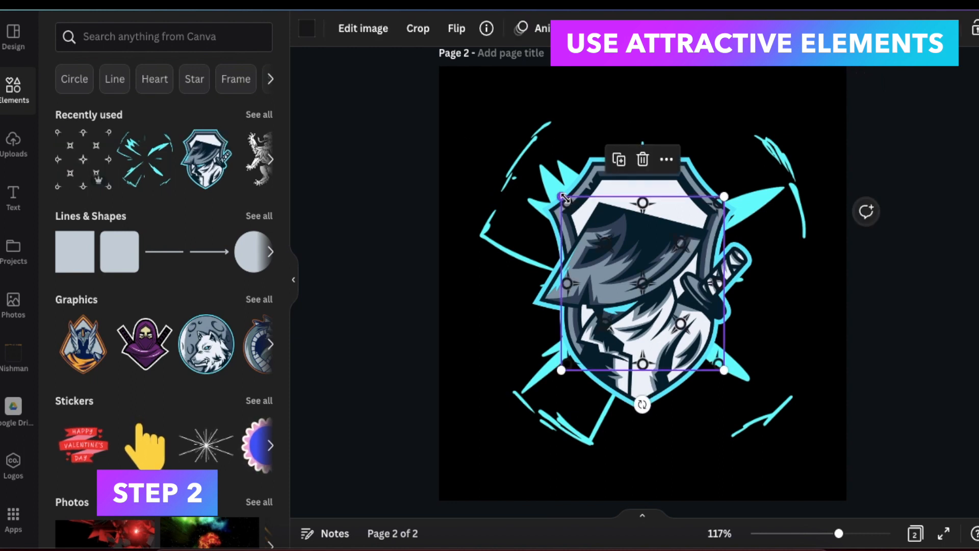
pyautogui.moveTo(564, 198); pyautogui.dragTo(442, 66)
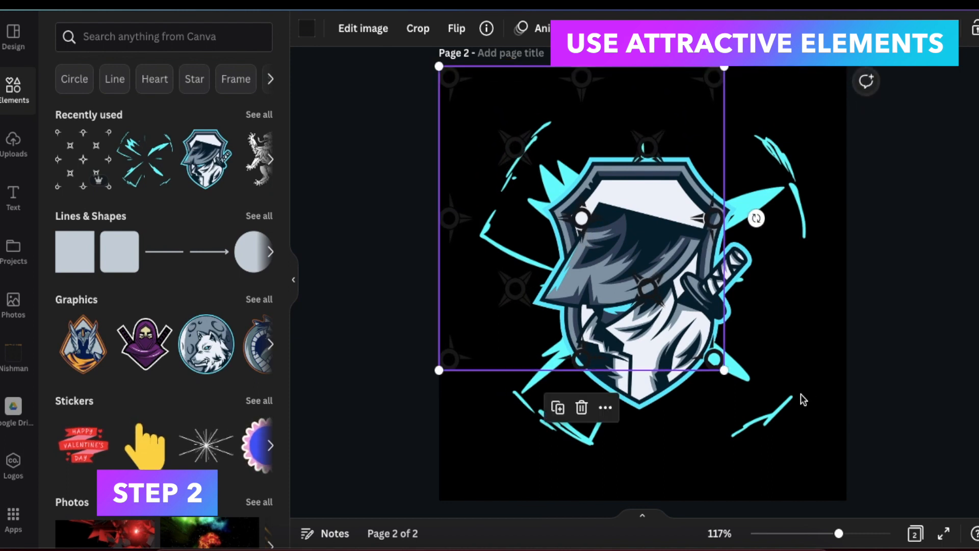
pyautogui.moveTo(724, 370); pyautogui.dragTo(843, 500)
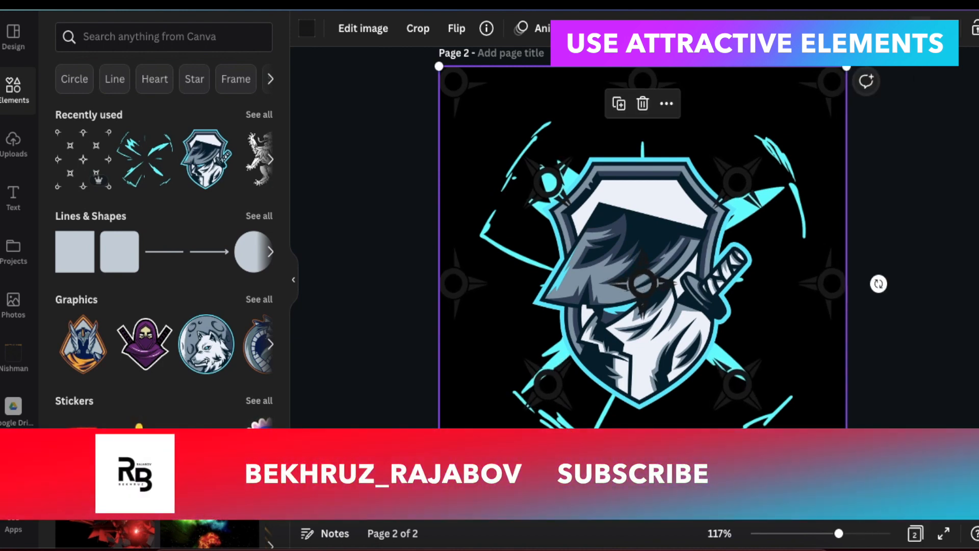
# Step: Recolor the throwing-star pattern with the light blue document color
pyautogui.click(307, 33)
pyautogui.click(81, 153)
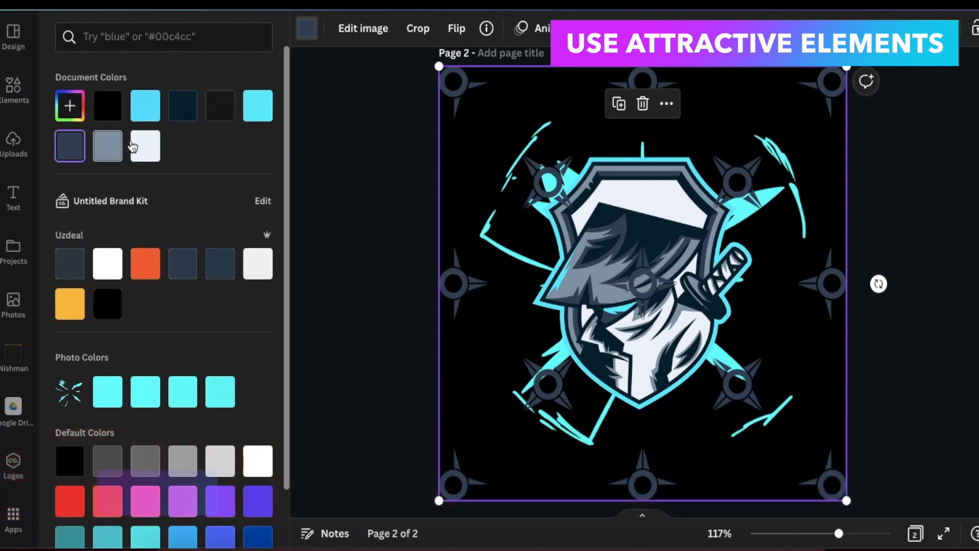
pyautogui.click(145, 106)
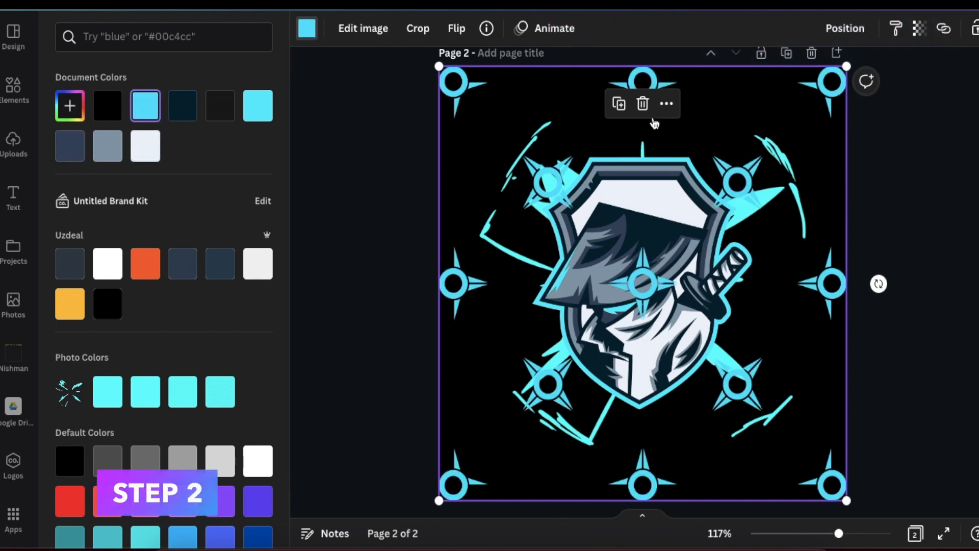
# Step: Send the throwing-star pattern backward two levels, behind the ninja emblem and the slash burst
pyautogui.click(671, 109)
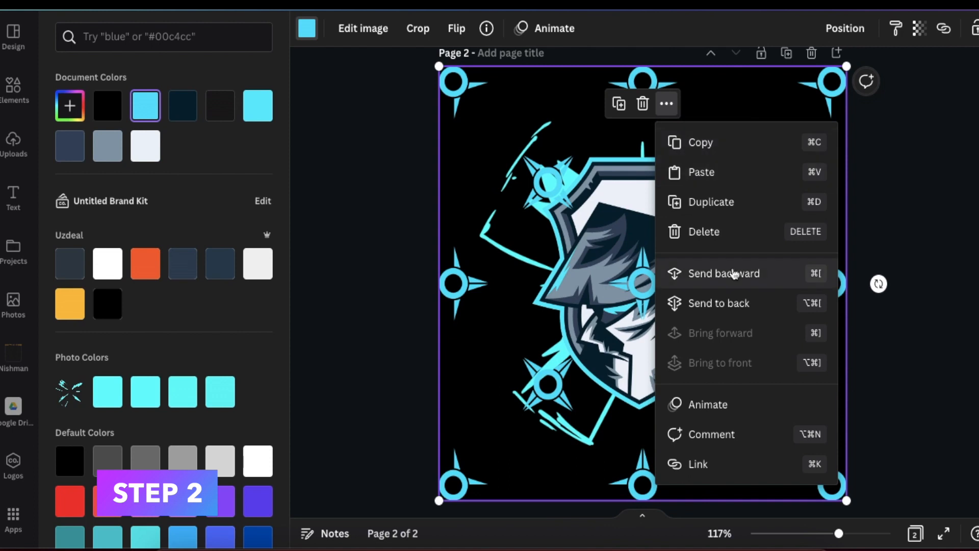
pyautogui.click(704, 273)
pyautogui.click(666, 103)
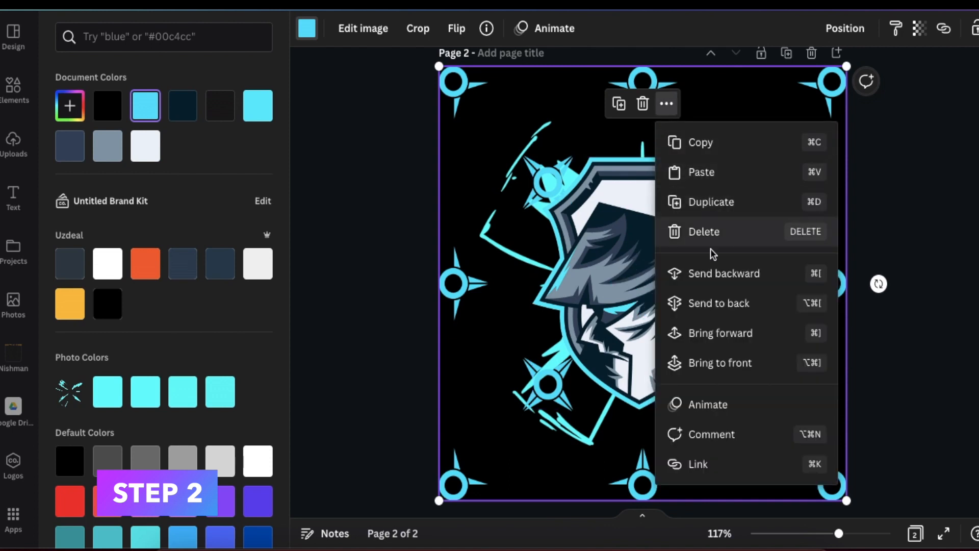
pyautogui.click(705, 275)
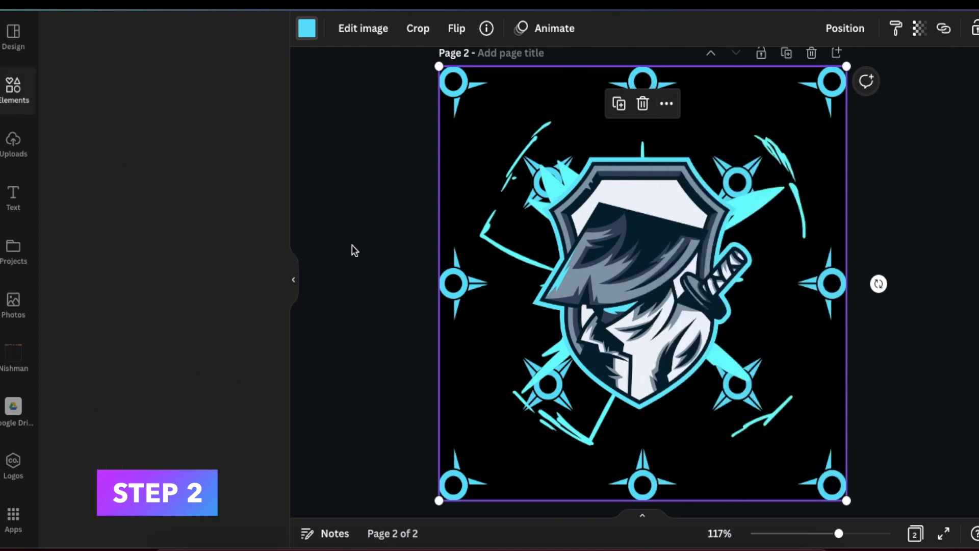
# Step: Set the throwing-star pattern's transparency to 24
pyautogui.click(919, 28)
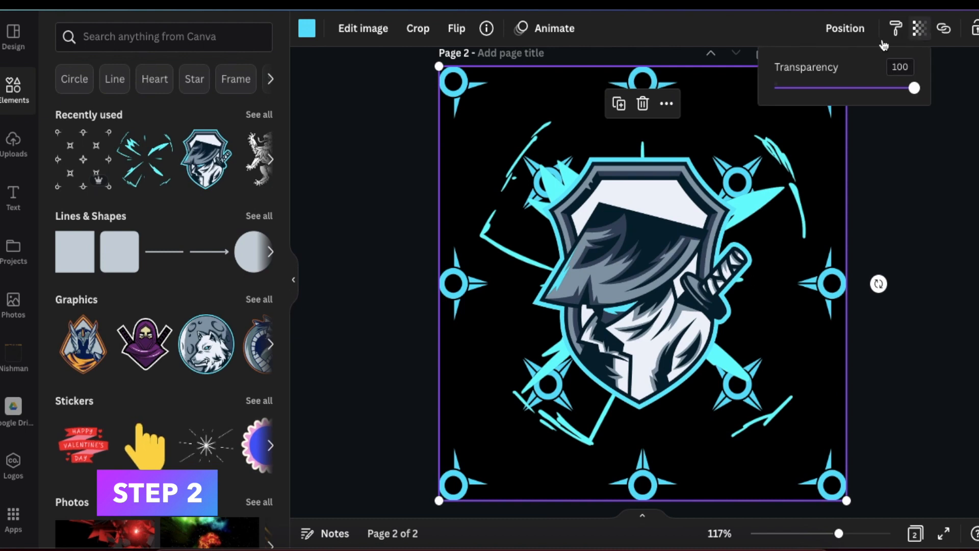
pyautogui.click(843, 88)
pyautogui.moveTo(842, 88); pyautogui.dragTo(809, 88)
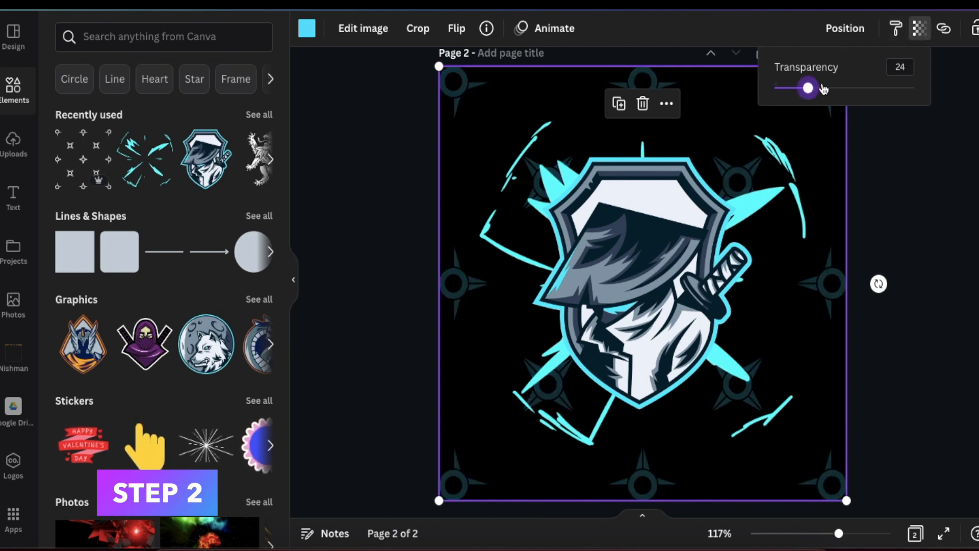
pyautogui.click(915, 279)
pyautogui.click(916, 280)
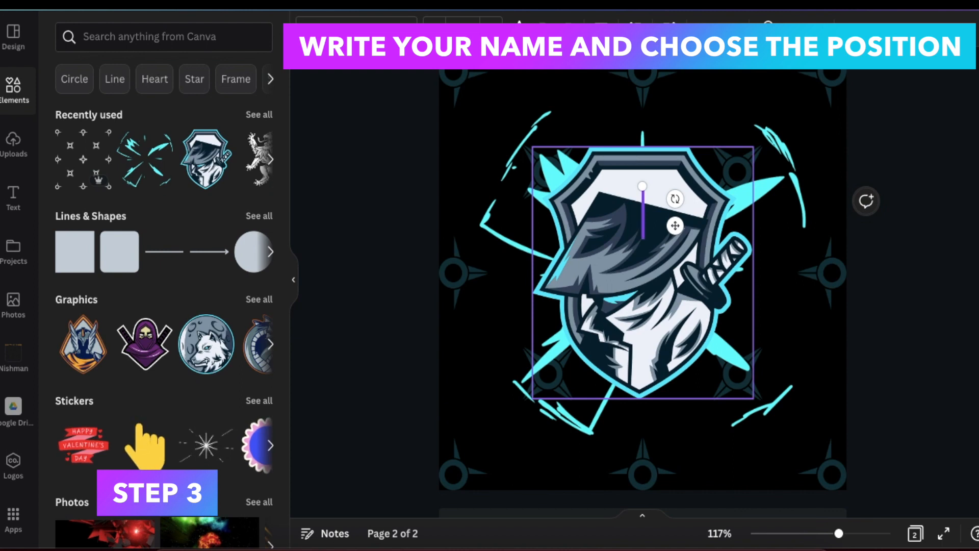
# Step: Enter the text "NINJA" in a text box and color it with the emblem's cyan document color
pyautogui.write('NIN')
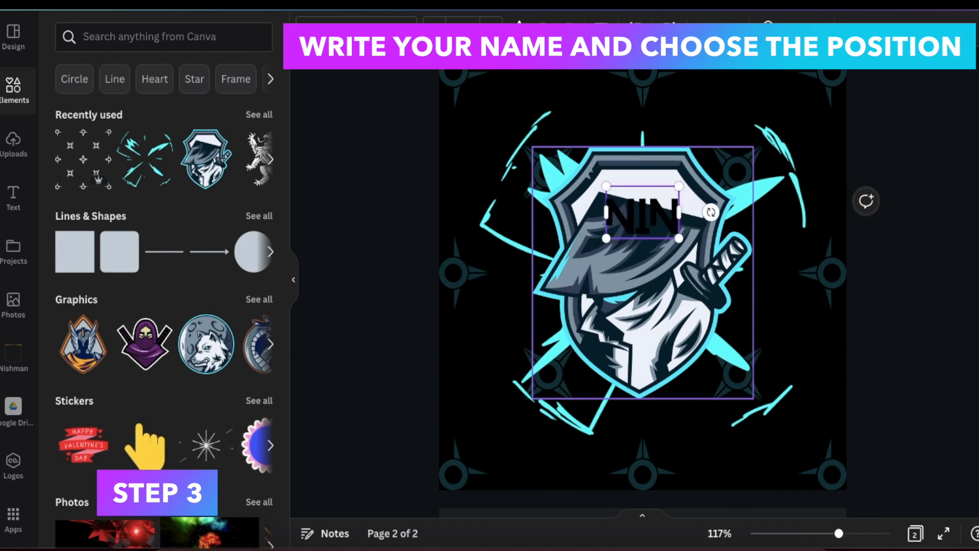
pyautogui.write('JA')
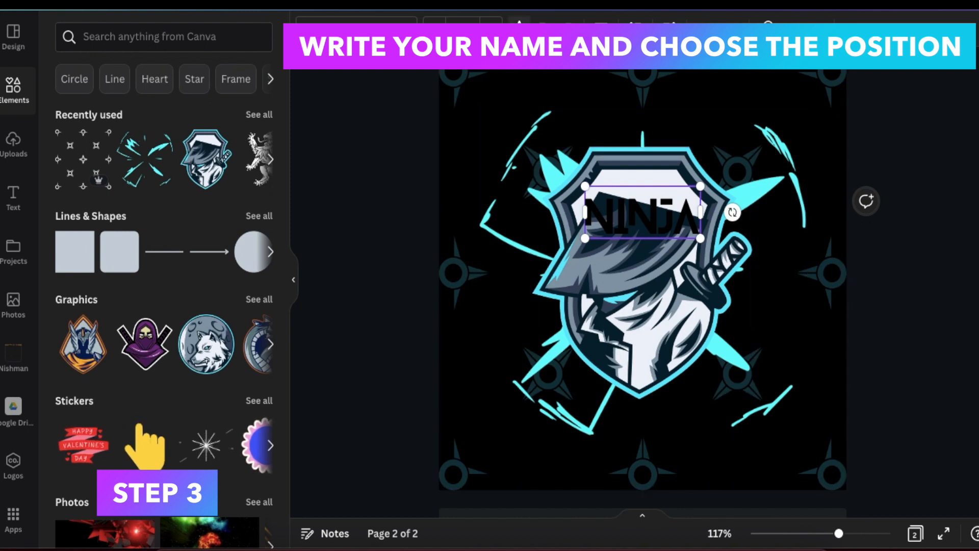
pyautogui.click(519, 22)
pyautogui.click(152, 102)
pyautogui.click(221, 111)
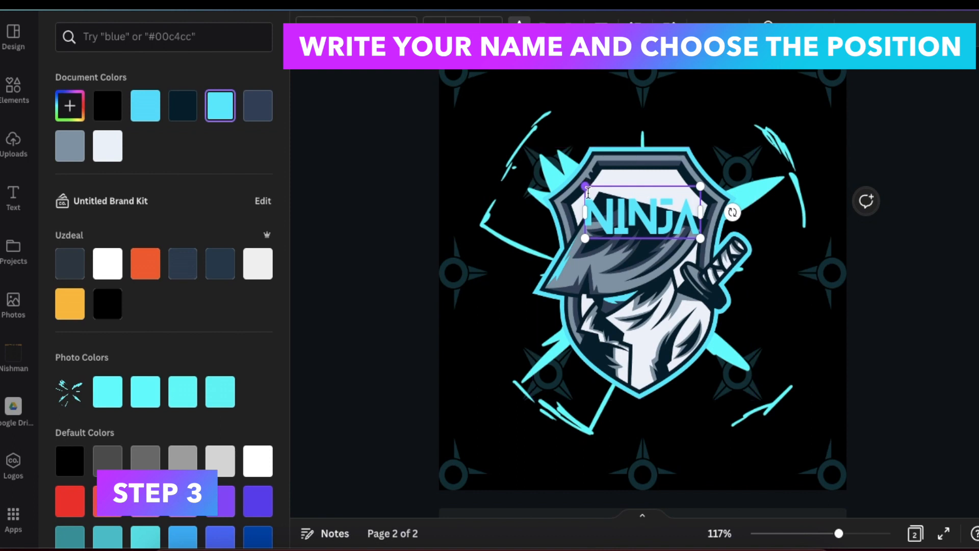
# Step: Enlarge the NINJA text and arrange it centred below the ninja emblem, shifting the emblem up to make room
pyautogui.moveTo(584, 185); pyautogui.dragTo(457, 128)
pyautogui.click(527, 382)
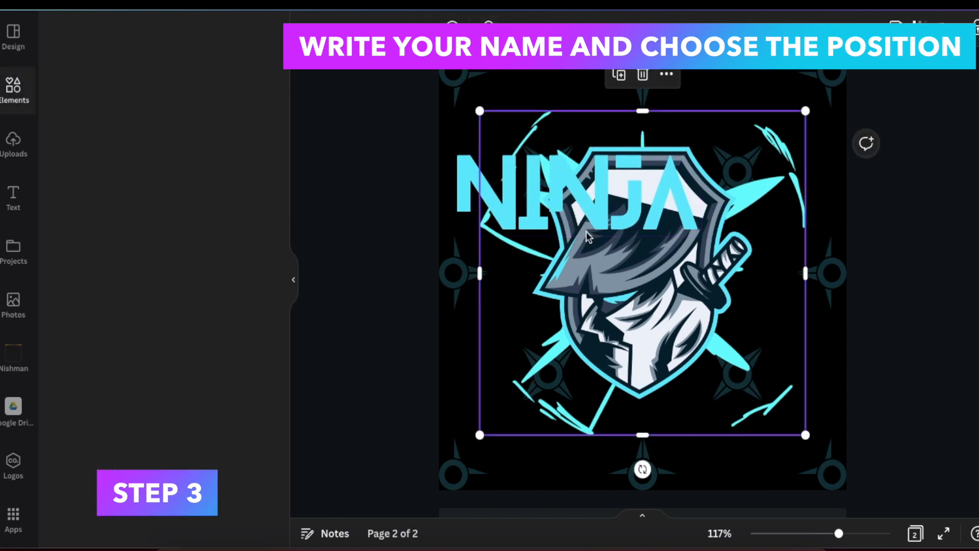
pyautogui.click(597, 210)
pyautogui.moveTo(620, 254); pyautogui.dragTo(676, 445)
pyautogui.click(346, 339)
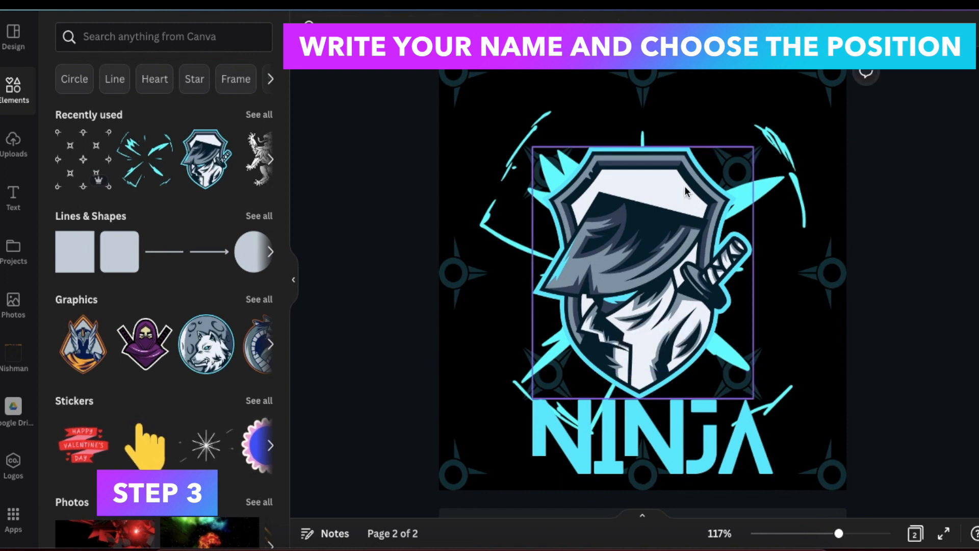
pyautogui.moveTo(673, 190); pyautogui.dragTo(670, 149)
pyautogui.moveTo(686, 423); pyautogui.dragTo(684, 412)
# Step: Fade the cyan slash burst behind the emblem by lowering its transparency value to slightly under half
pyautogui.click(607, 193)
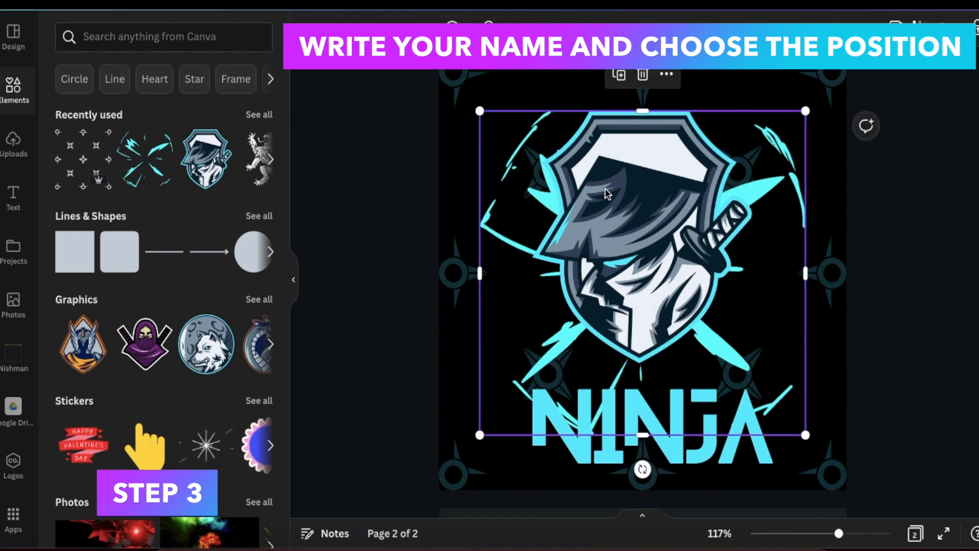
pyautogui.click(920, 27)
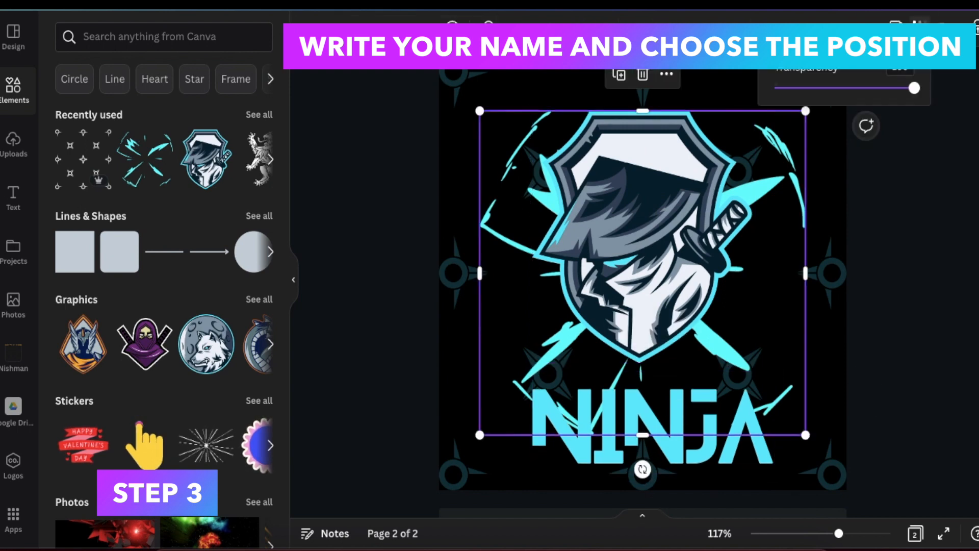
pyautogui.click(847, 89)
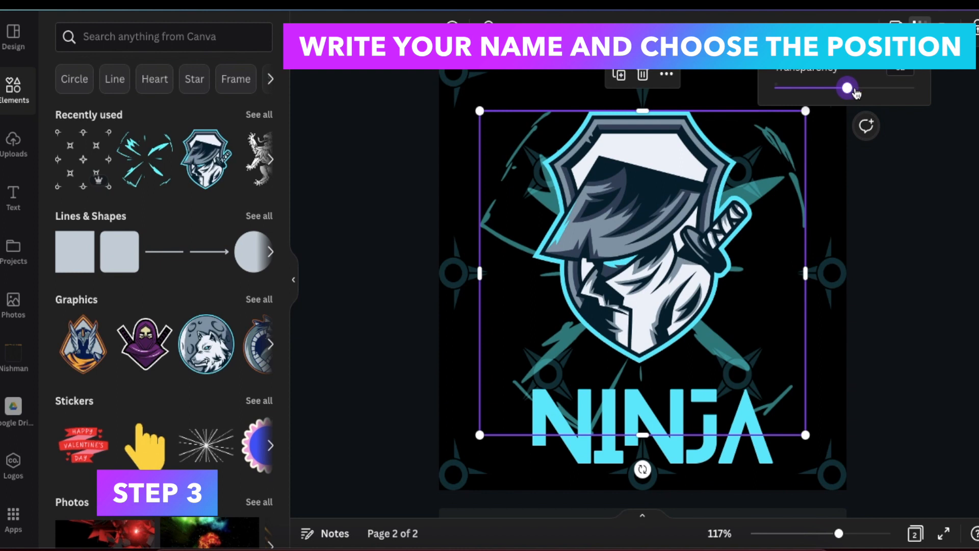
pyautogui.click(792, 87)
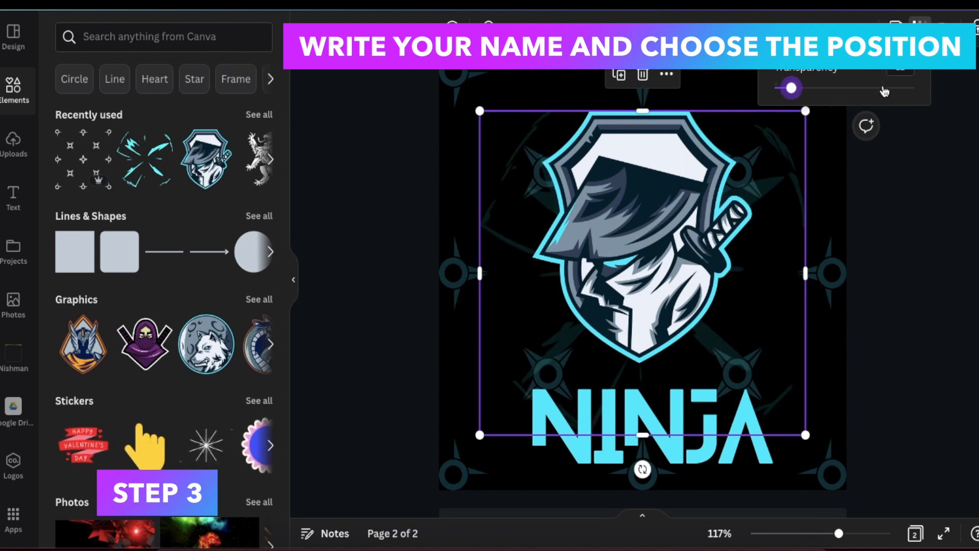
pyautogui.click(836, 89)
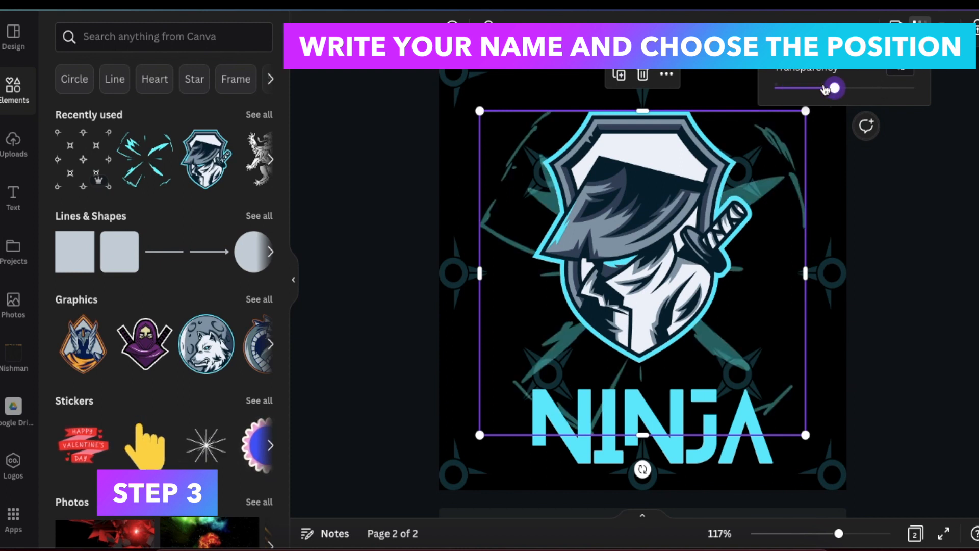
pyautogui.click(918, 257)
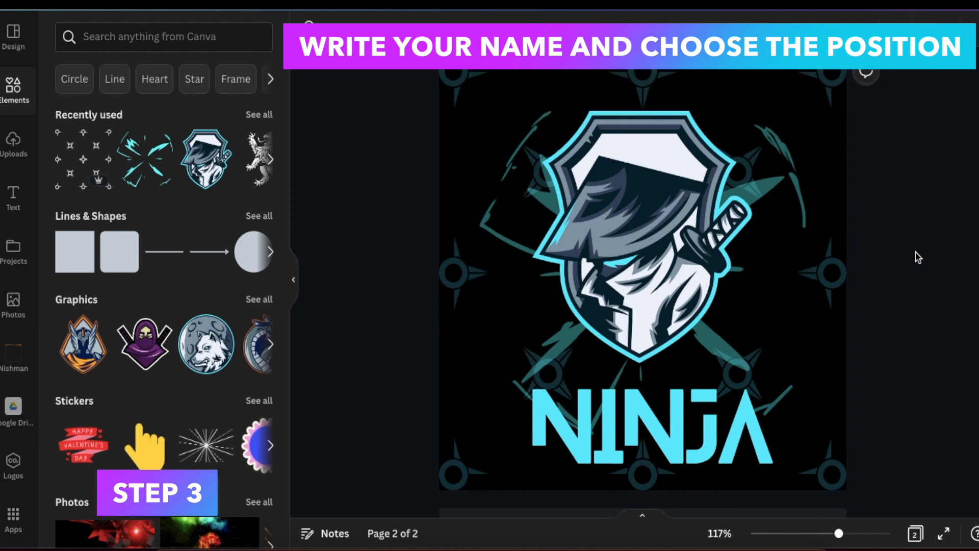
# Step: Enlarge the NINJA text to size 81.5 and move it up closer beneath the emblem
pyautogui.click(704, 398)
pyautogui.moveTo(533, 362); pyautogui.dragTo(528, 360)
pyautogui.moveTo(592, 435); pyautogui.dragTo(589, 420)
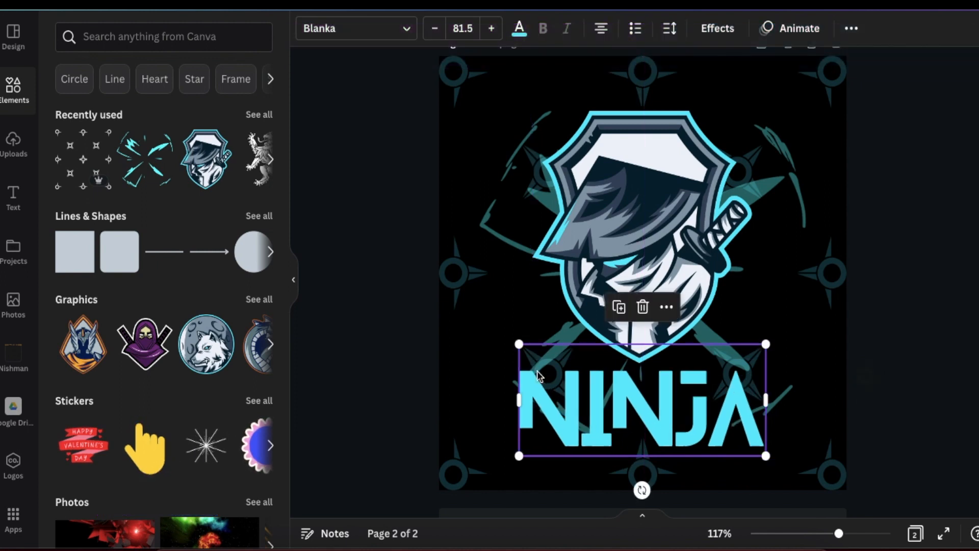
# Step: Search the elements for "blue neon", add the cyan horizontal light streak and place it along the base of the NINJA text
pyautogui.click(120, 37)
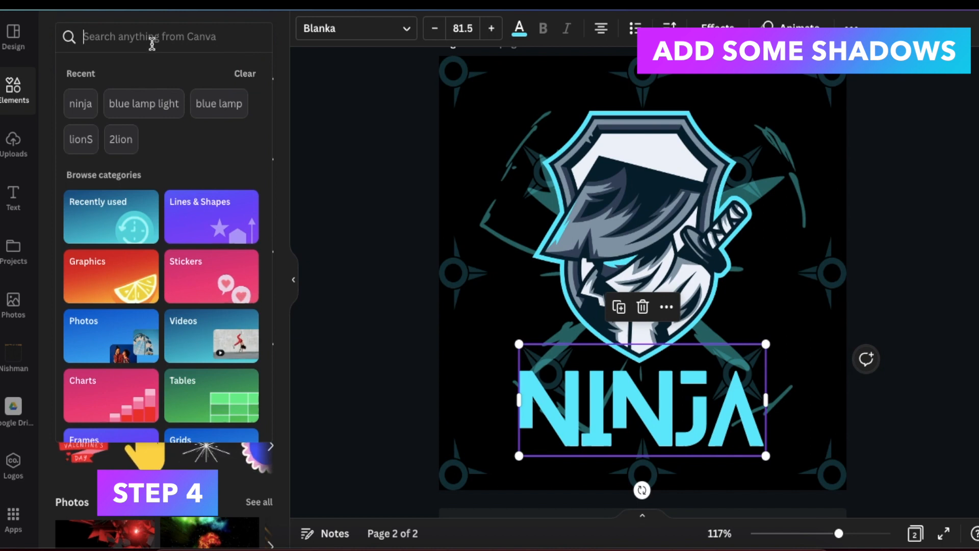
pyautogui.write('blue')
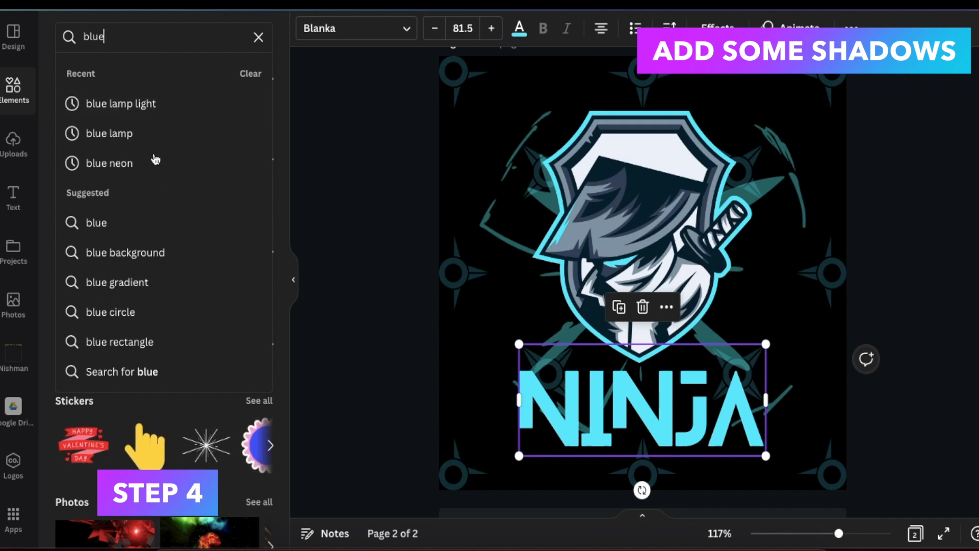
pyautogui.click(152, 170)
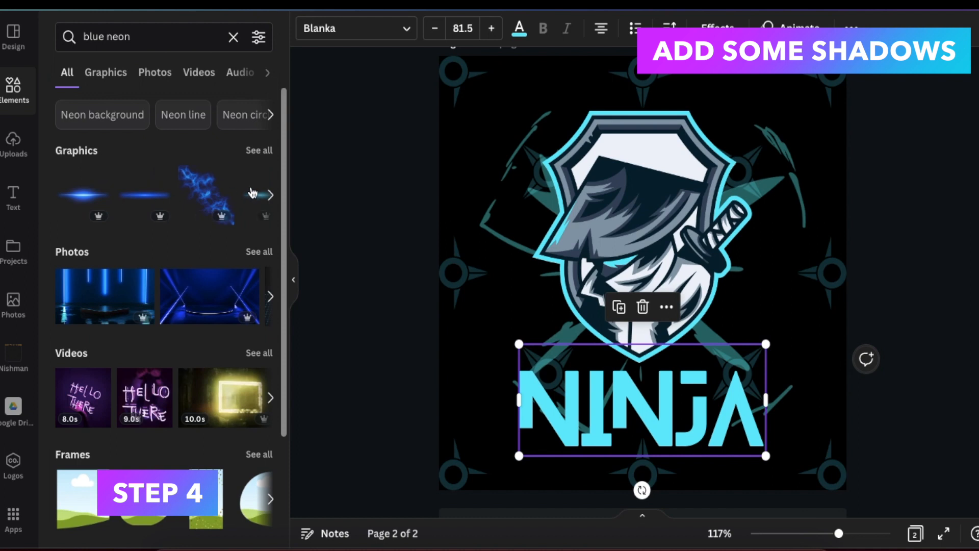
pyautogui.click(251, 198)
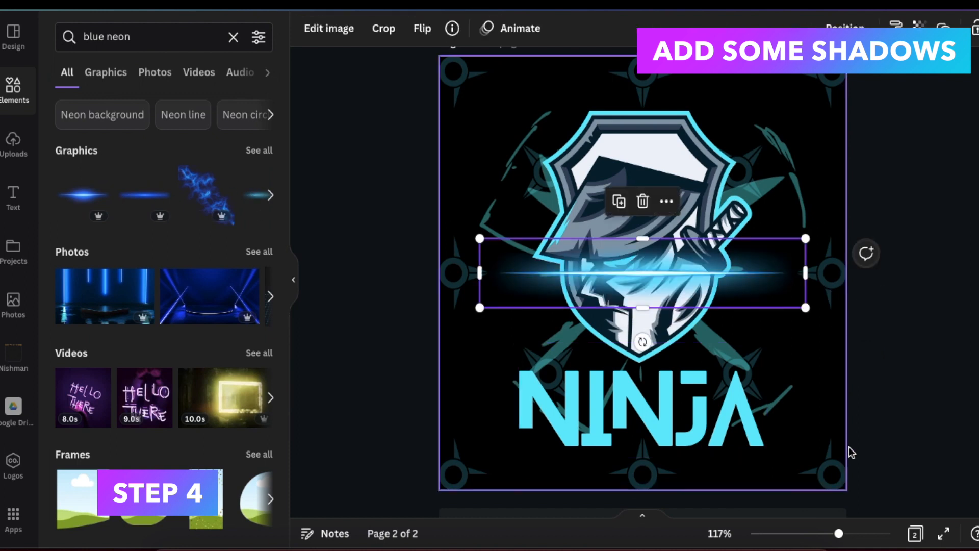
pyautogui.click(862, 366)
pyautogui.moveTo(742, 270); pyautogui.dragTo(738, 441)
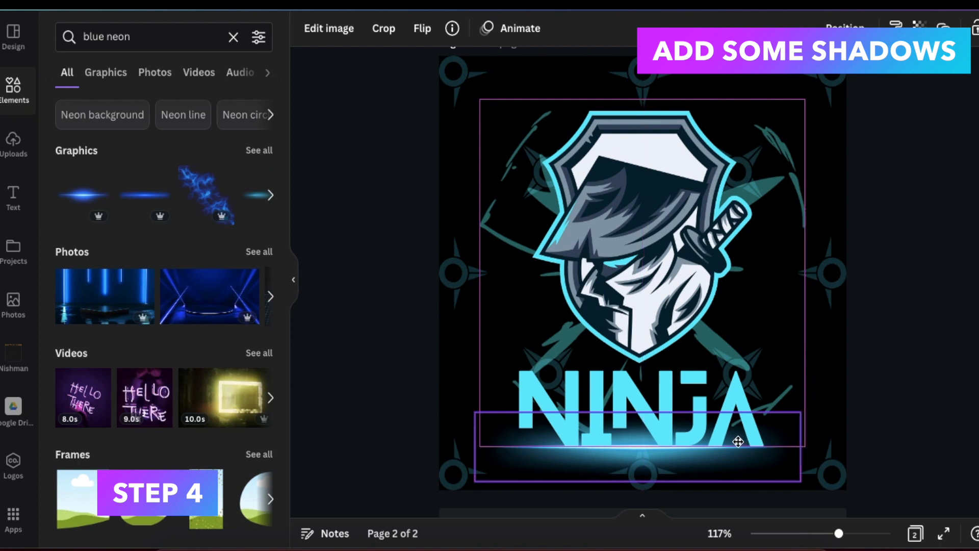
pyautogui.click(861, 401)
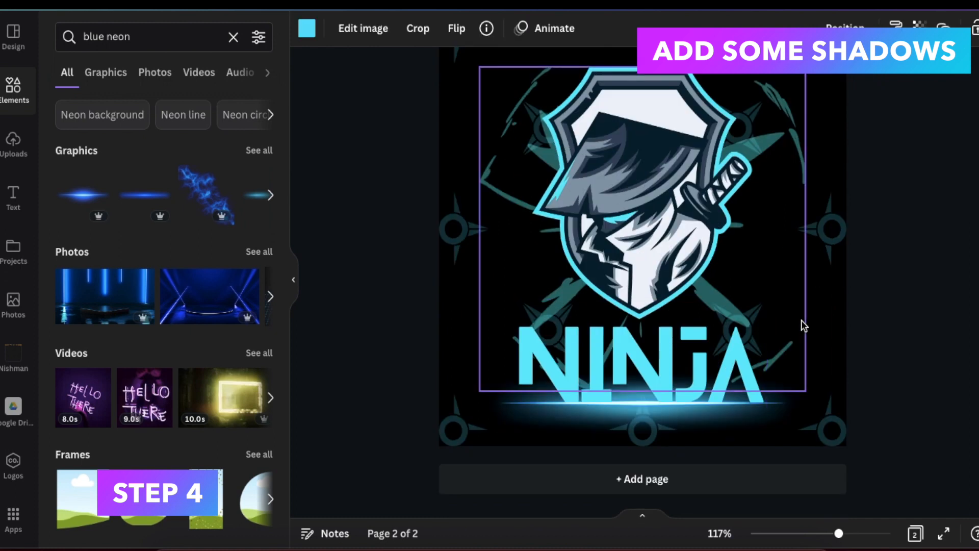
# Step: Paste the cyan light beam and position it centred over the emblem so it shines down from the page's upper edge
pyautogui.click(801, 320)
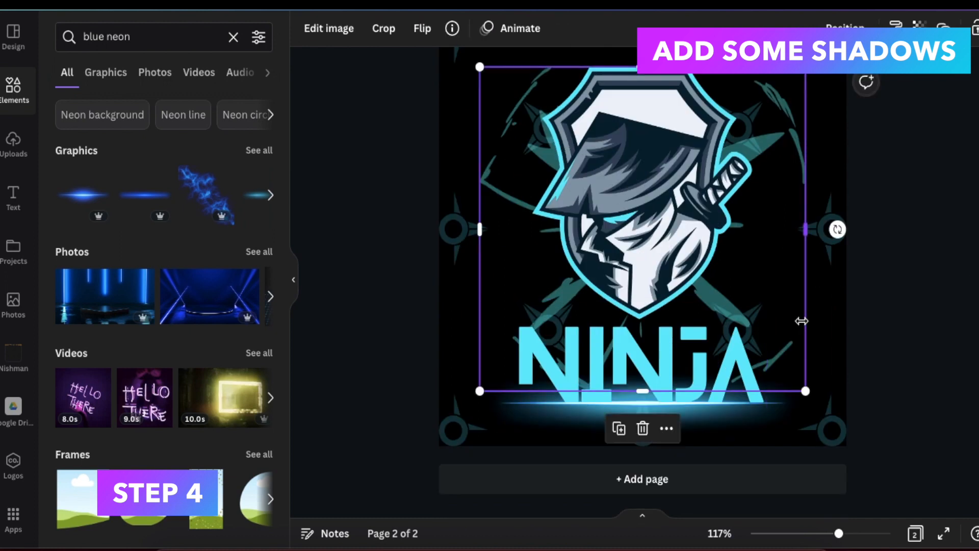
pyautogui.press('super+v')
pyautogui.click(888, 330)
pyautogui.moveTo(732, 226); pyautogui.dragTo(765, 260)
pyautogui.moveTo(729, 232); pyautogui.dragTo(617, 46)
pyautogui.scroll(3, 867, 183)
pyautogui.moveTo(776, 255); pyautogui.dragTo(696, 203)
pyautogui.click(925, 264)
pyautogui.scroll(-1, 925, 265)
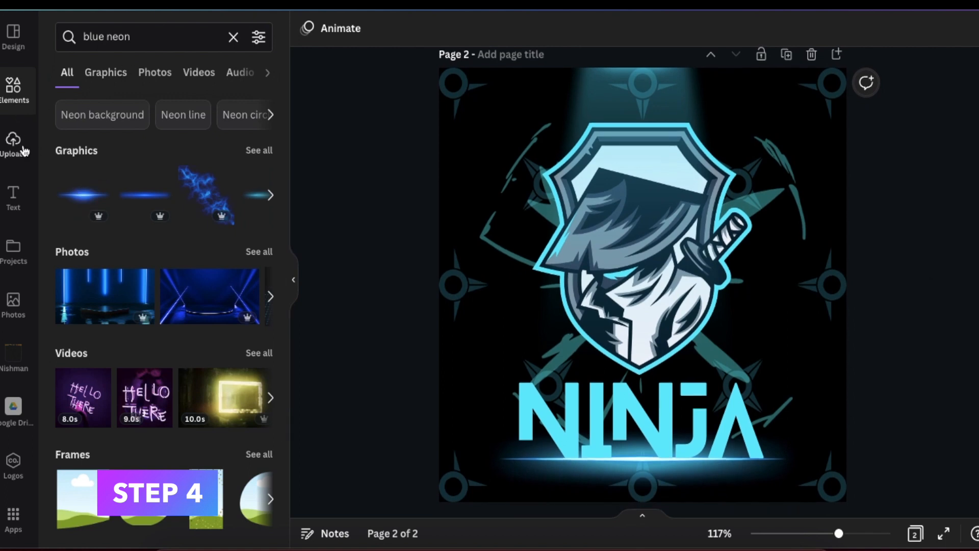
# Step: Clear the blue neon search, add the suggested teal glowing ring graphic and nudge it around the emblem's lower half
pyautogui.click(234, 37)
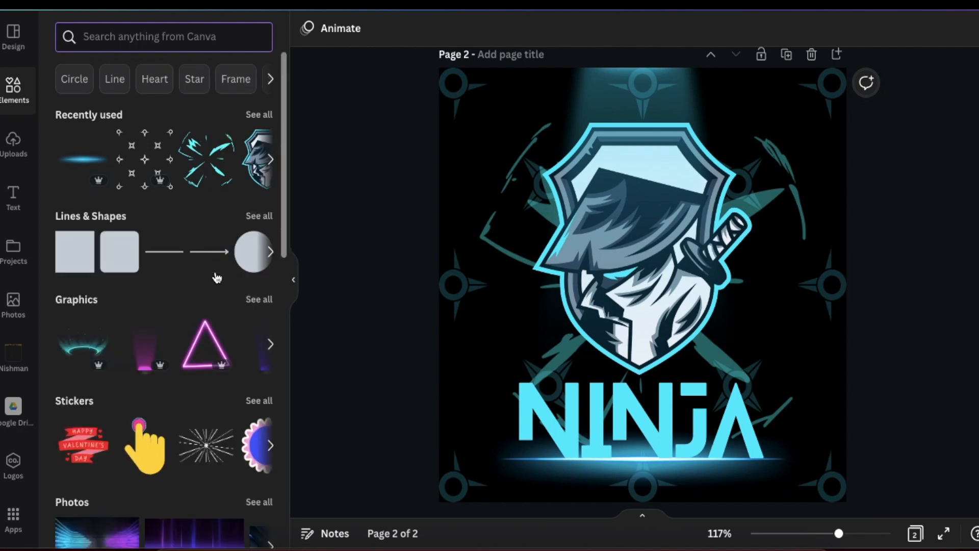
pyautogui.scroll(-1, 216, 278)
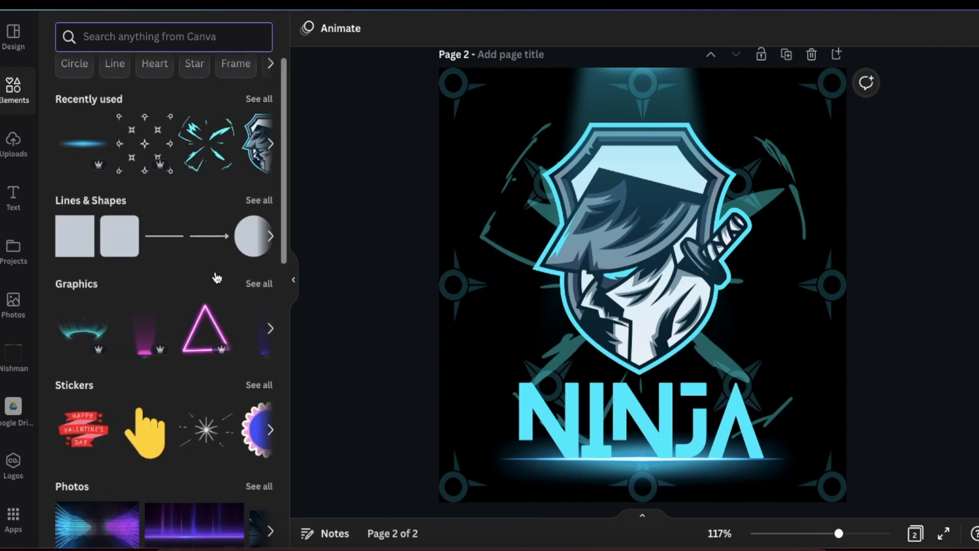
pyautogui.click(81, 323)
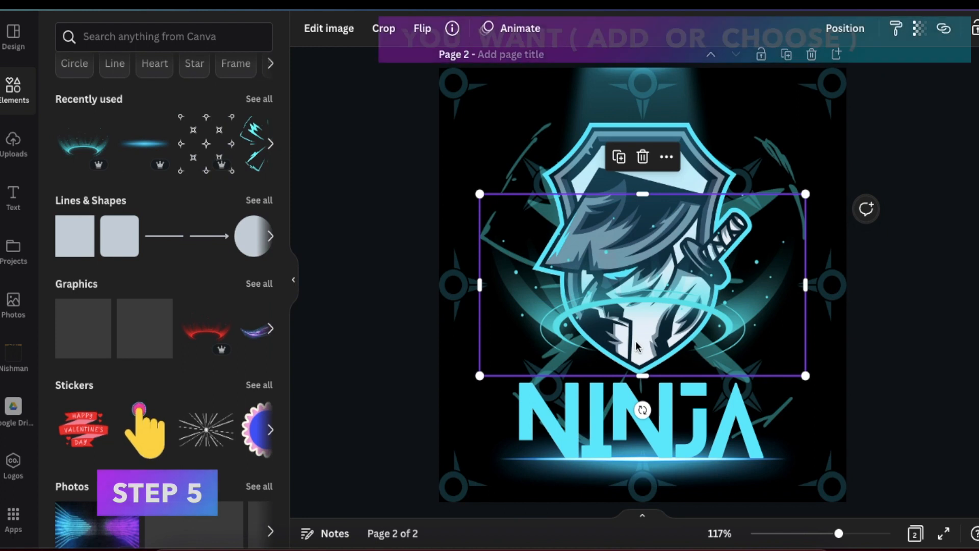
pyautogui.moveTo(634, 362)
pyautogui.mouseDown()
pyautogui.moveTo(636, 349)
pyautogui.moveTo(630, 357)
pyautogui.mouseUp()
# Step: Send the teal glowing ring backward three times so it sits behind the ninja emblem
pyautogui.click(658, 170)
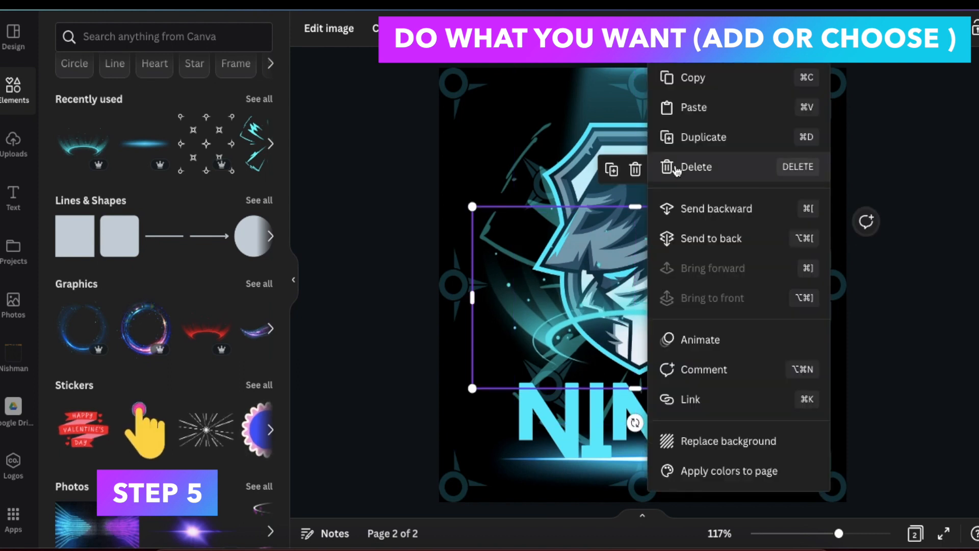
pyautogui.click(711, 208)
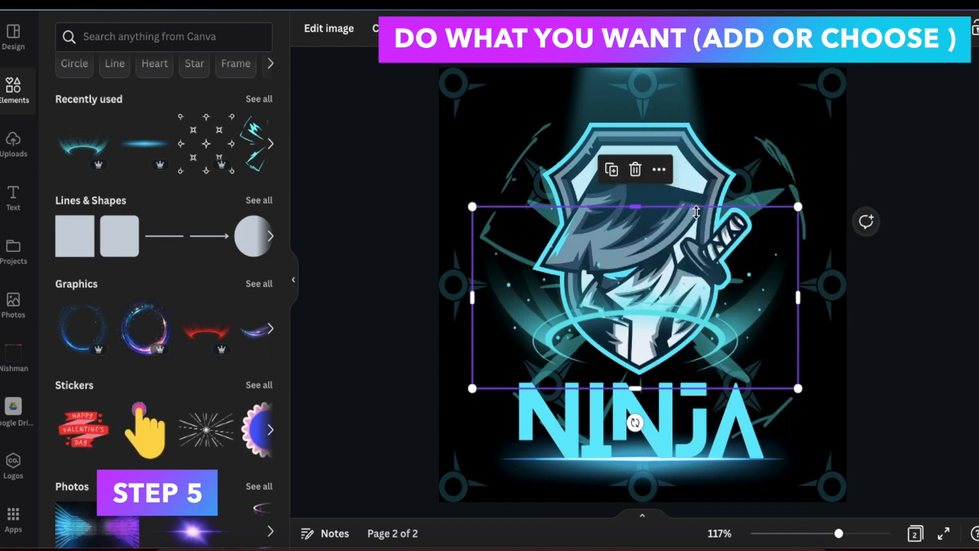
pyautogui.click(659, 170)
pyautogui.click(709, 208)
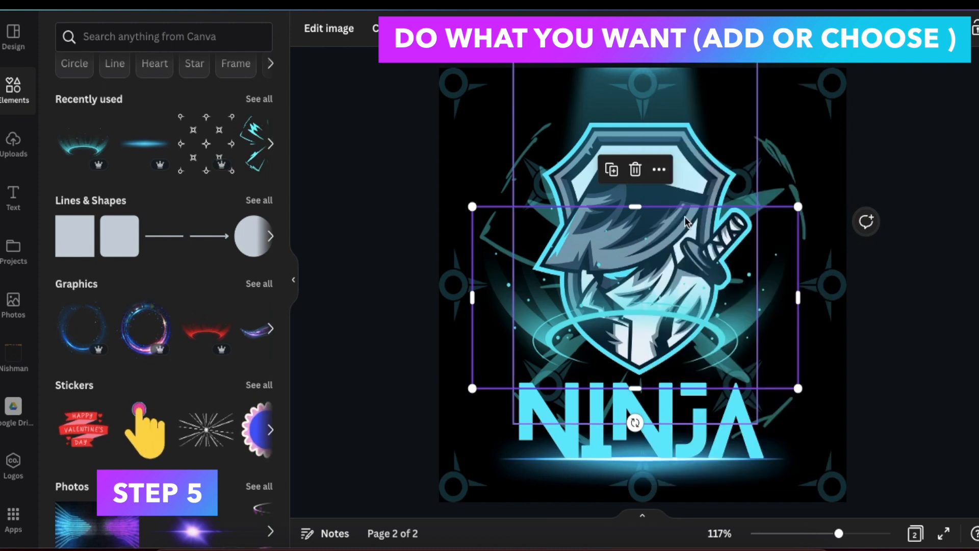
pyautogui.click(659, 169)
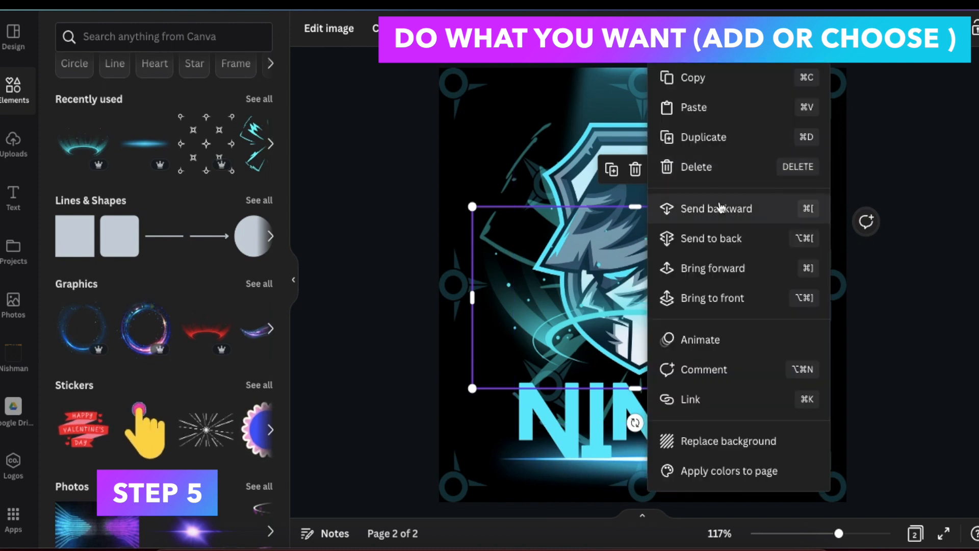
pyautogui.click(709, 207)
pyautogui.click(938, 295)
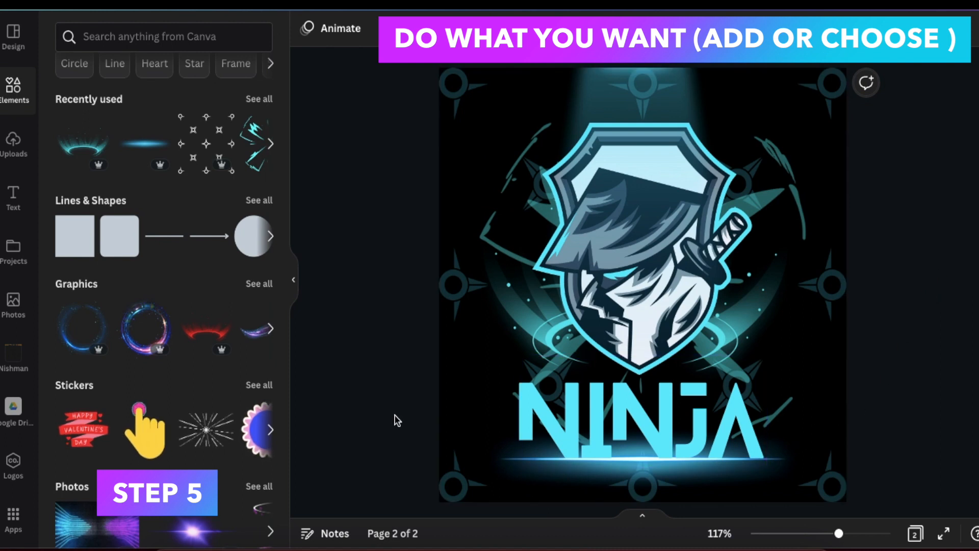
pyautogui.click(591, 291)
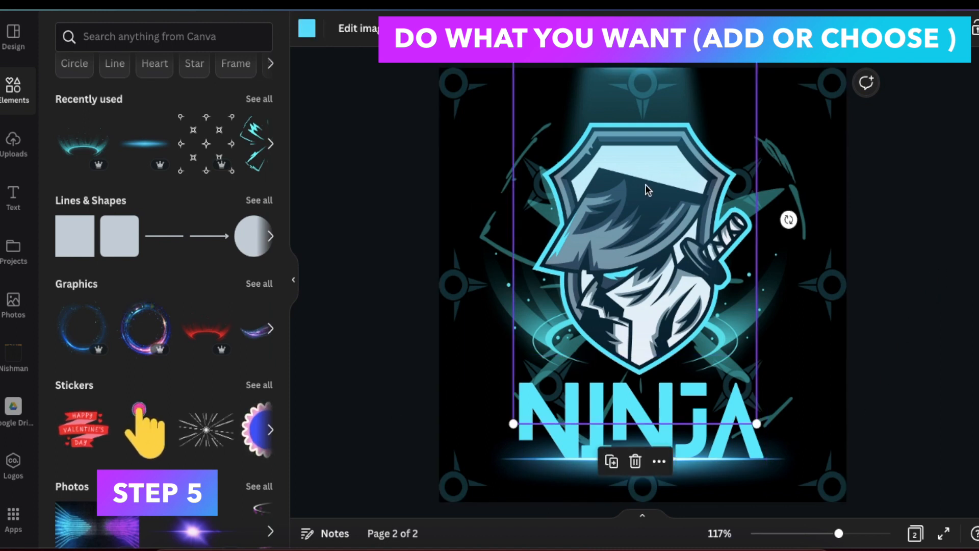
pyautogui.click(920, 28)
pyautogui.click(903, 185)
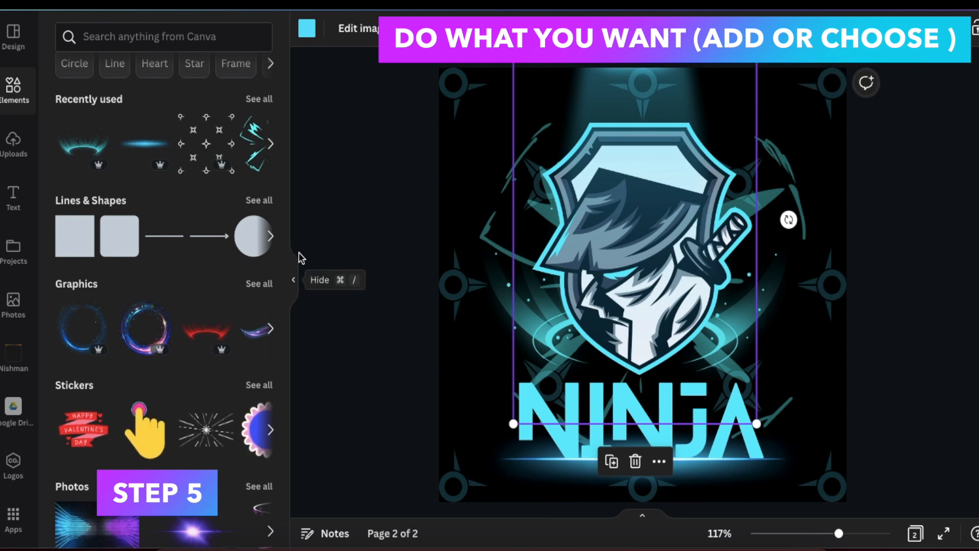
# Step: Browse the suggested neon graphics for further elements that could suit the logo
pyautogui.click(271, 327)
pyautogui.click(271, 326)
pyautogui.click(270, 326)
pyautogui.click(270, 327)
pyautogui.click(271, 326)
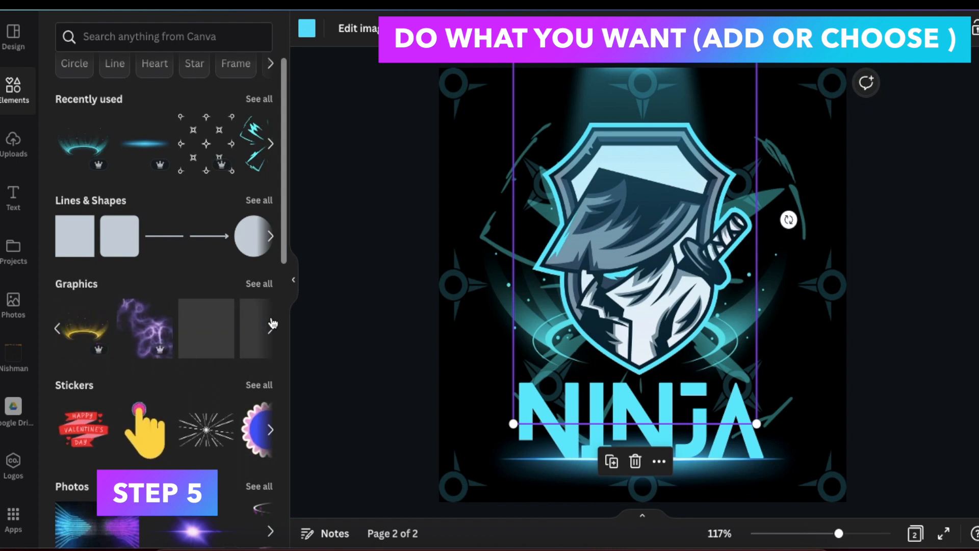
pyautogui.click(271, 326)
pyautogui.click(271, 325)
pyautogui.click(272, 325)
pyautogui.click(272, 325)
pyautogui.click(272, 325)
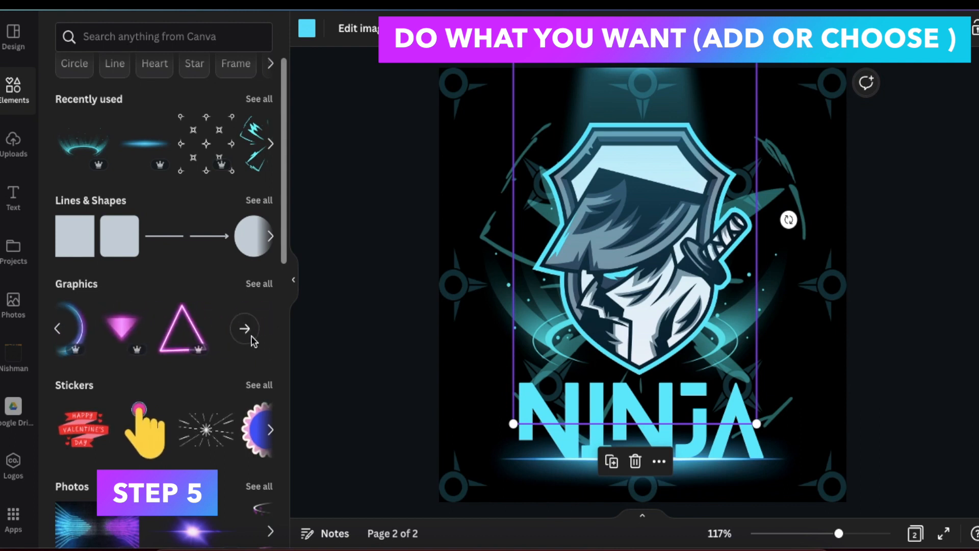
pyautogui.scroll(-5, 271, 316)
pyautogui.scroll(6, 202, 391)
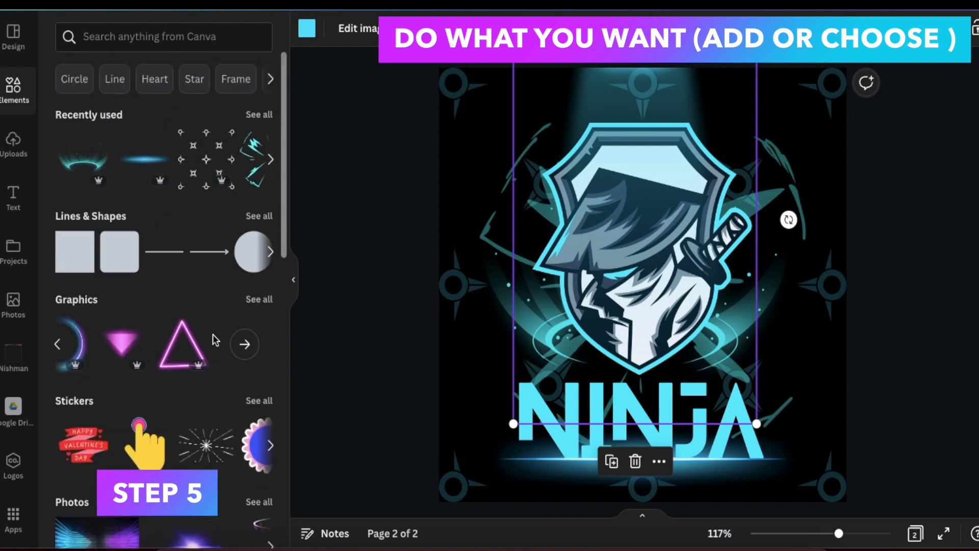
pyautogui.click(409, 306)
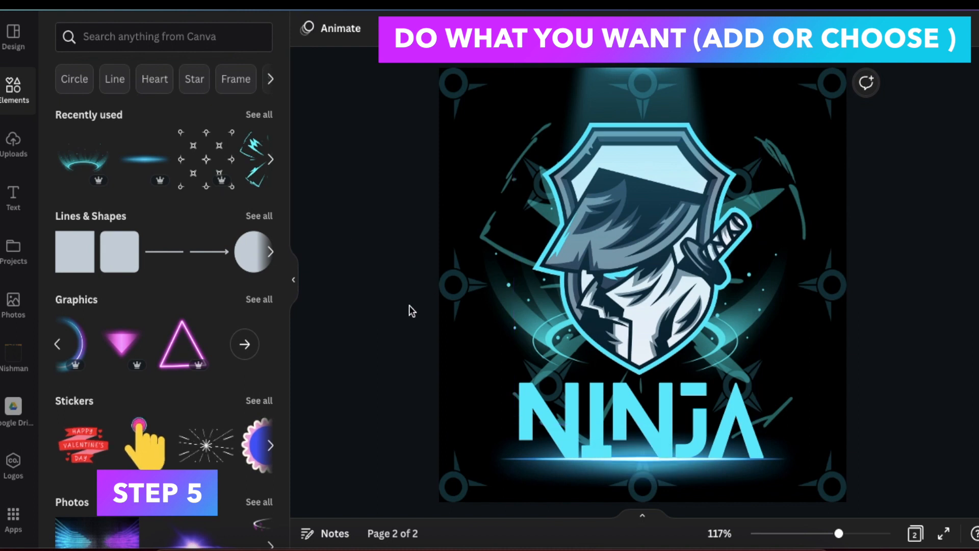
pyautogui.scroll(-1, 409, 306)
pyautogui.scroll(1, 409, 306)
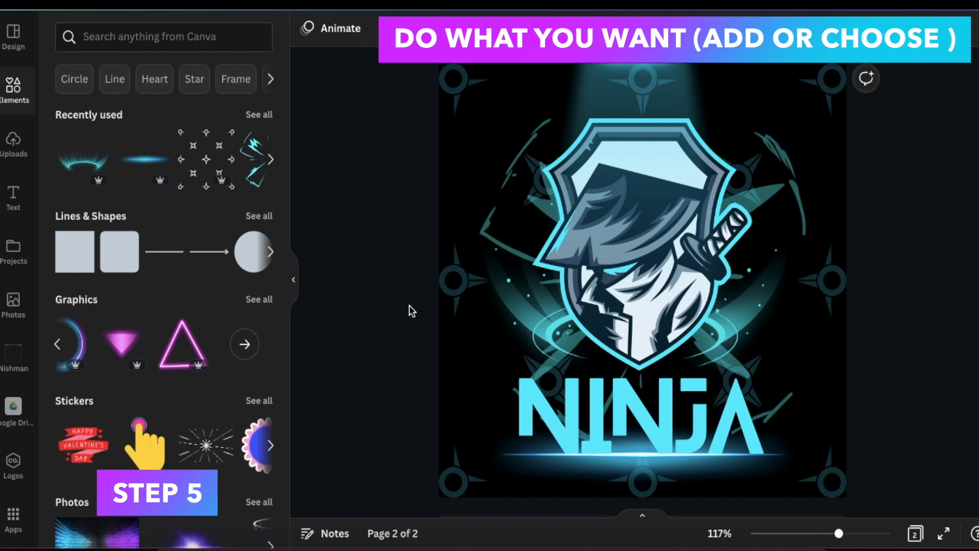
# Step: Duplicate the NINJA text and replace the copy's wording with "GAMING"
pyautogui.scroll(-1, 572, 387)
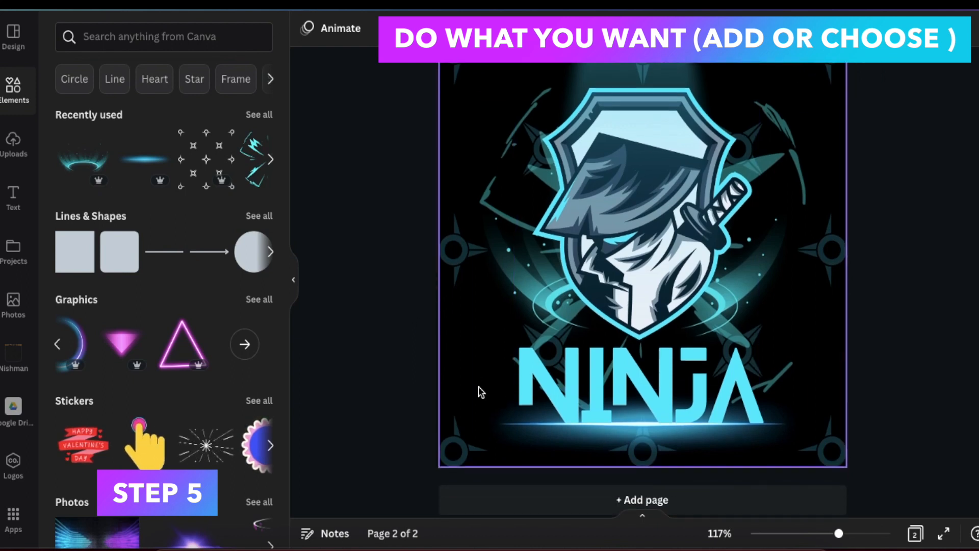
pyautogui.click(586, 390)
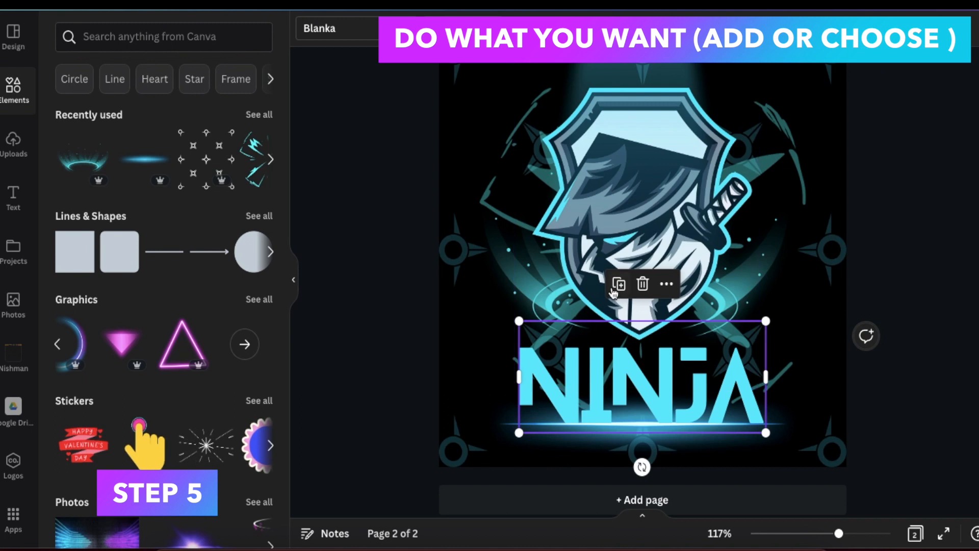
pyautogui.click(613, 293)
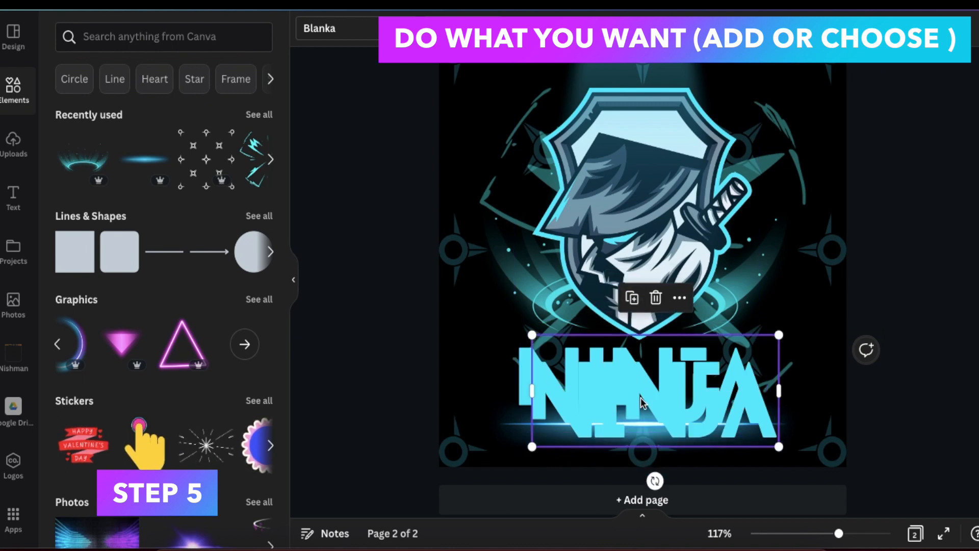
pyautogui.doubleClick(641, 398)
pyautogui.moveTo(641, 398); pyautogui.dragTo(628, 382)
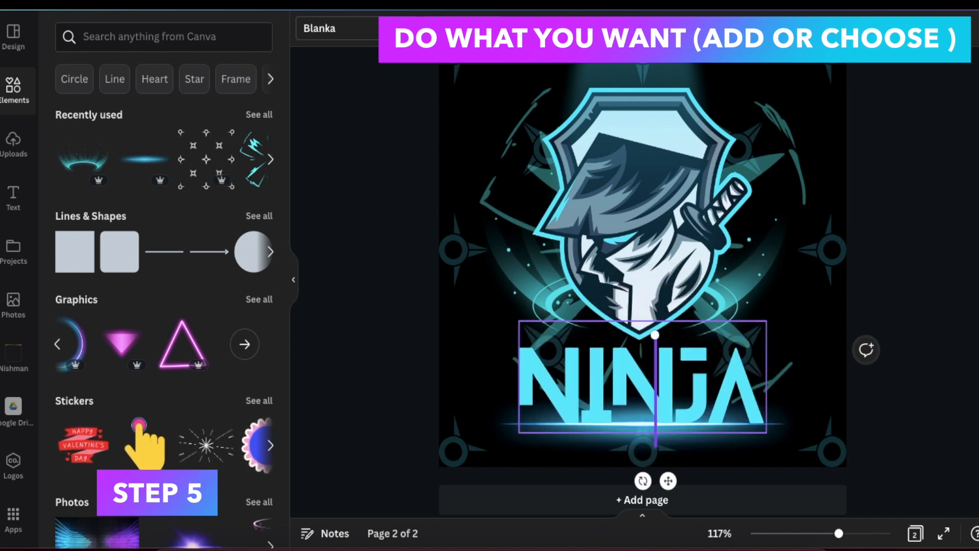
pyautogui.write('GAMING')
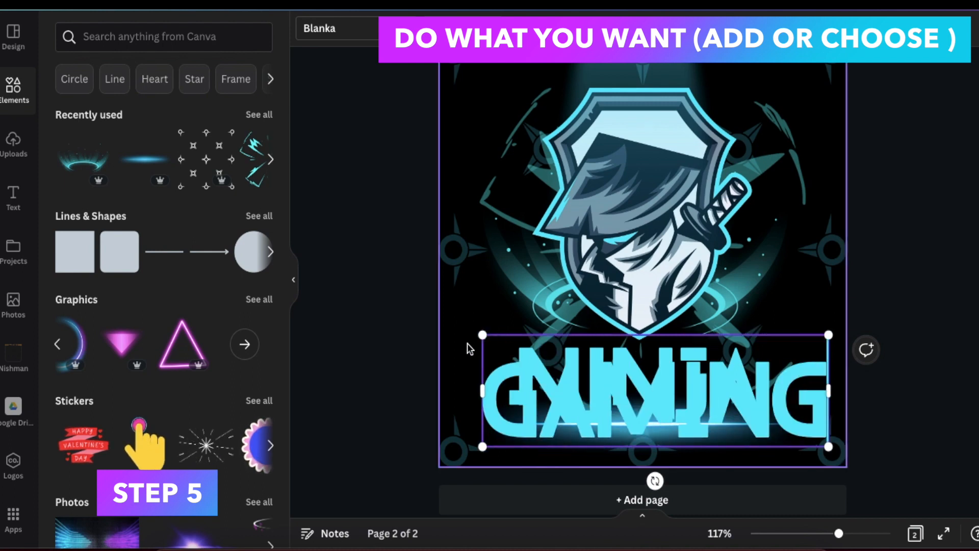
# Step: Shrink the GAMING text to about 93 by 28 and place it beneath the final letters of NINJA
pyautogui.moveTo(575, 360); pyautogui.dragTo(755, 423)
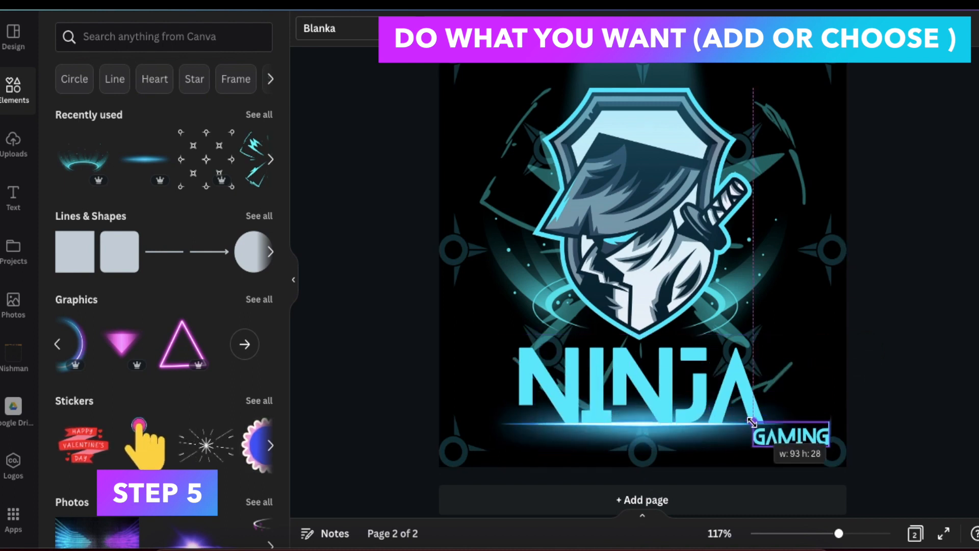
pyautogui.moveTo(807, 443); pyautogui.dragTo(742, 438)
pyautogui.click(938, 320)
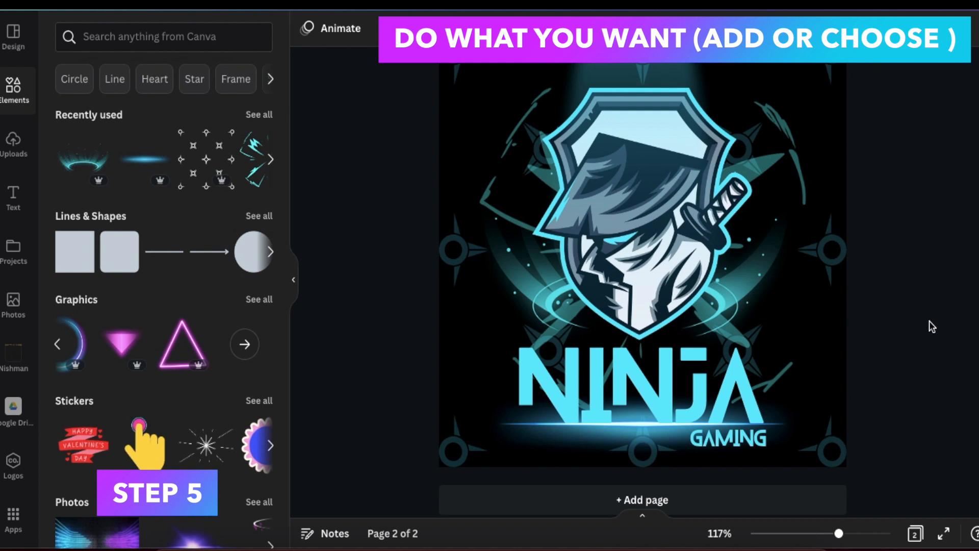
pyautogui.scroll(1, 920, 320)
pyautogui.scroll(1, 921, 320)
pyautogui.scroll(-1, 920, 320)
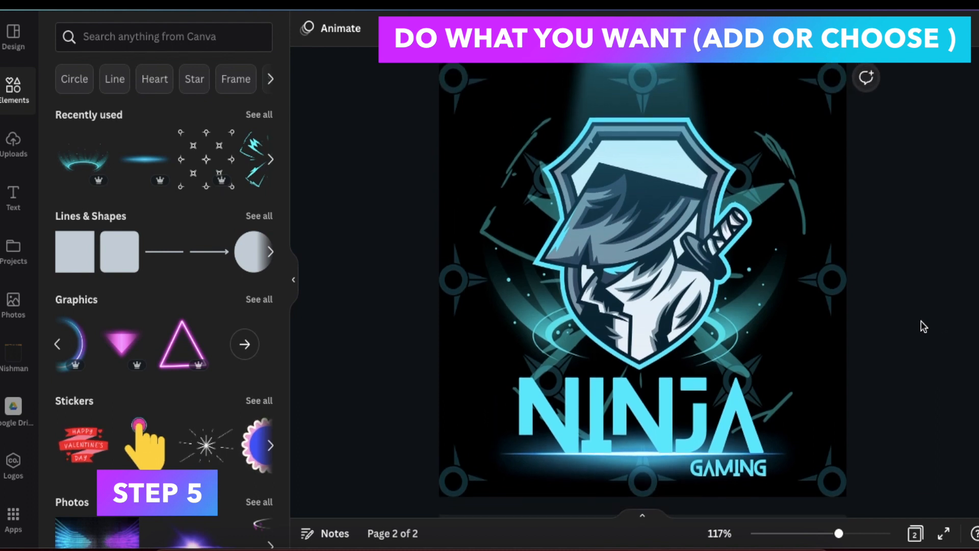
pyautogui.scroll(-1, 921, 320)
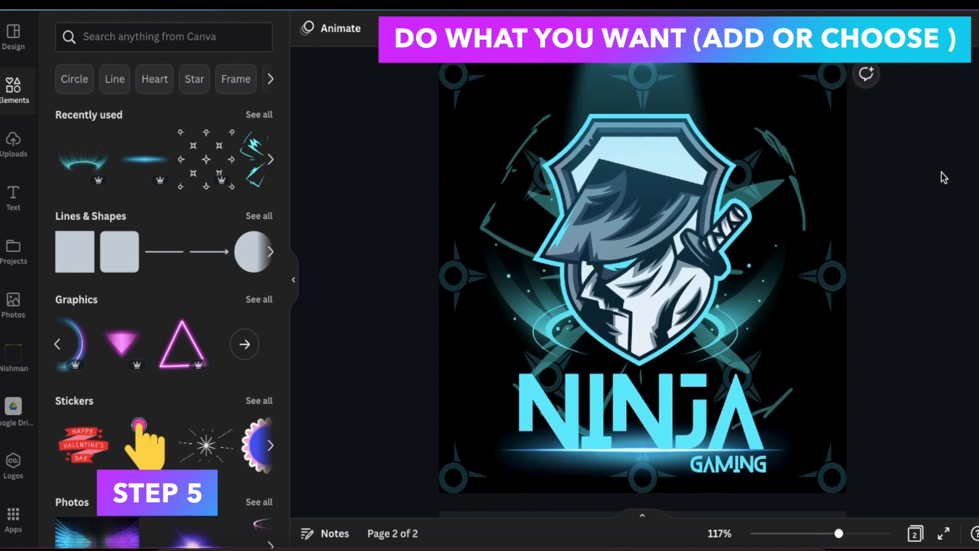
# Step: Try shifting the light beam to the left of the emblem's centre
pyautogui.click(671, 227)
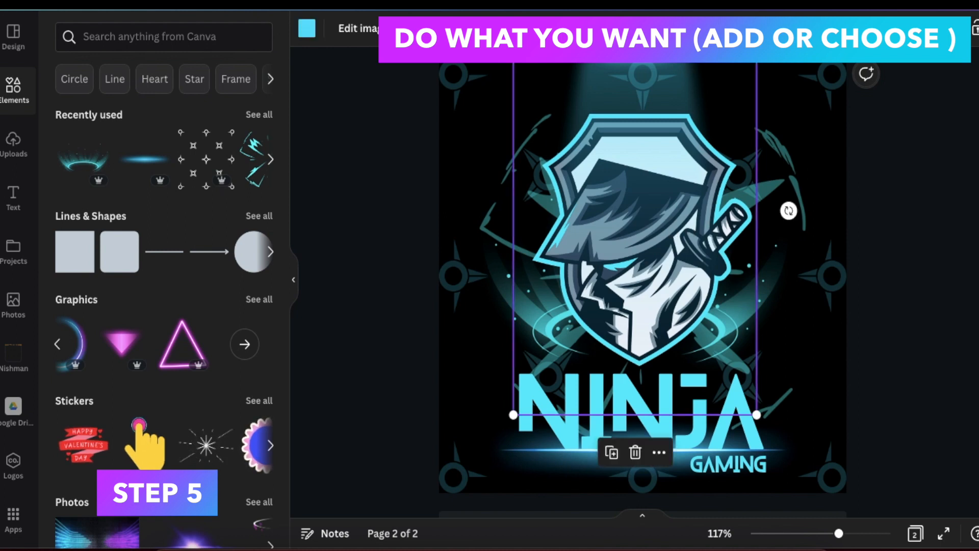
pyautogui.scroll(2, 603, 232)
pyautogui.moveTo(691, 347); pyautogui.dragTo(639, 318)
# Step: Try black and grey in place of the emblem's dark navy color, and restore the dark navy document color
pyautogui.click(715, 258)
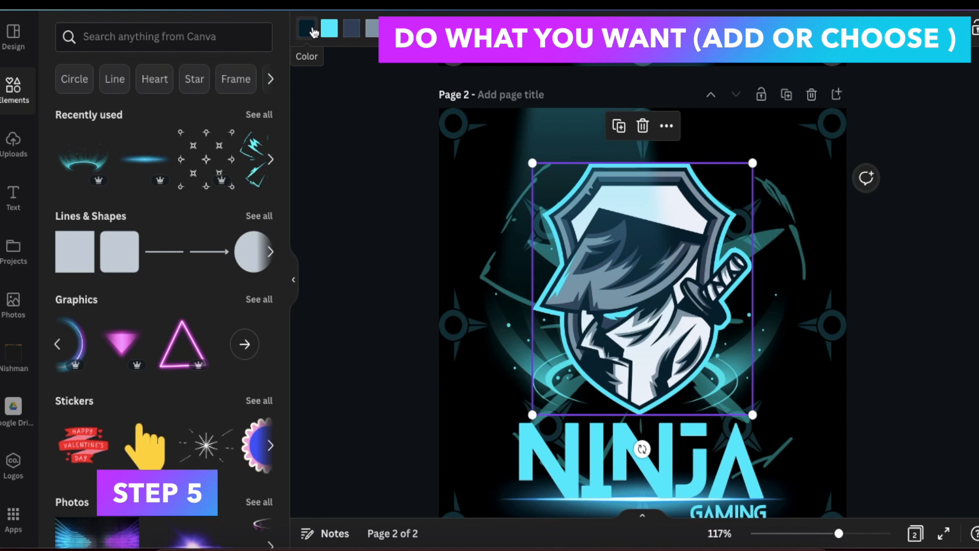
pyautogui.click(111, 106)
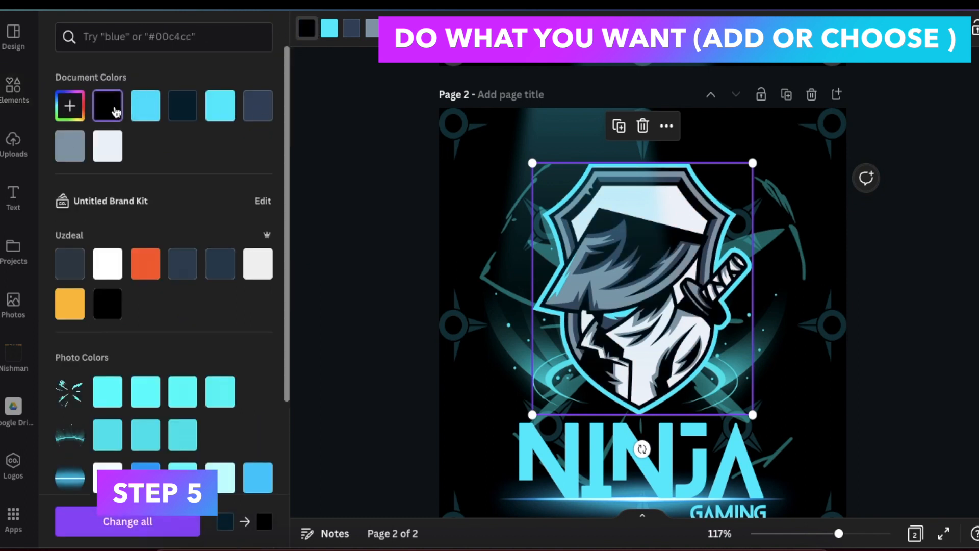
pyautogui.click(71, 146)
pyautogui.click(182, 108)
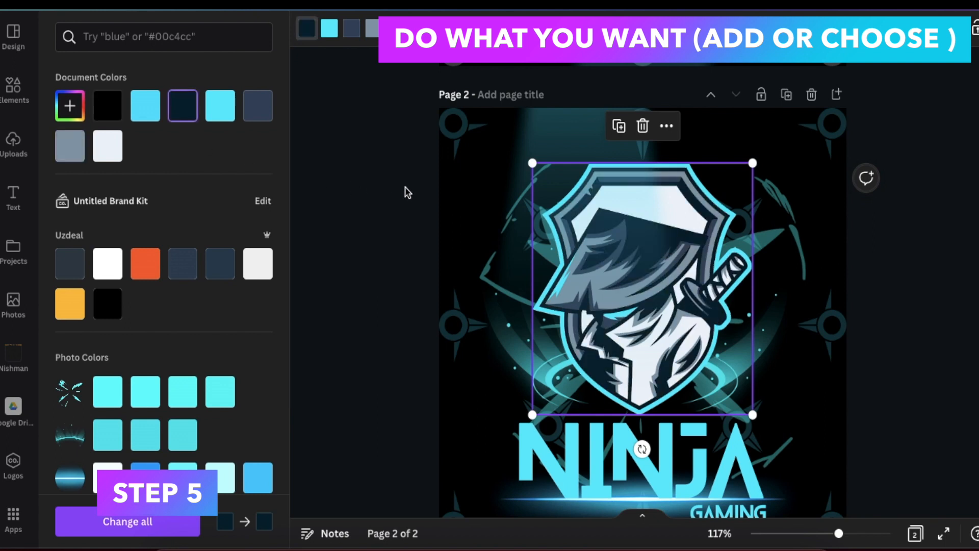
pyautogui.press('Escape')
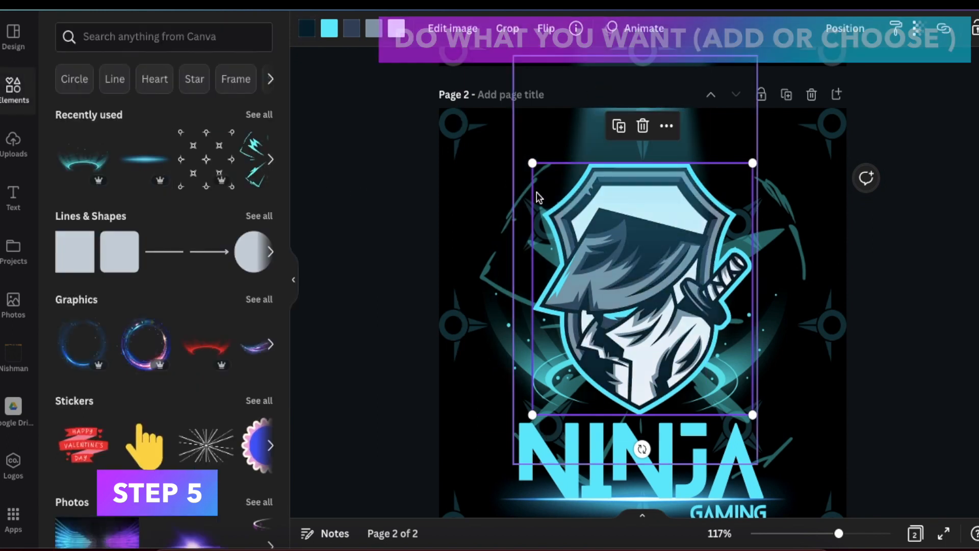
pyautogui.click(499, 262)
pyautogui.click(411, 278)
pyautogui.scroll(-1, 411, 278)
pyautogui.scroll(-1, 411, 277)
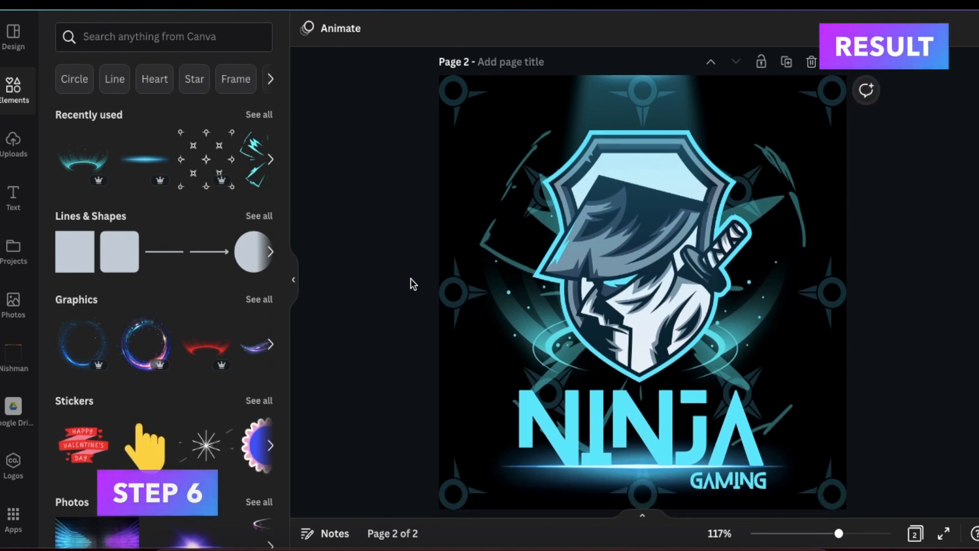